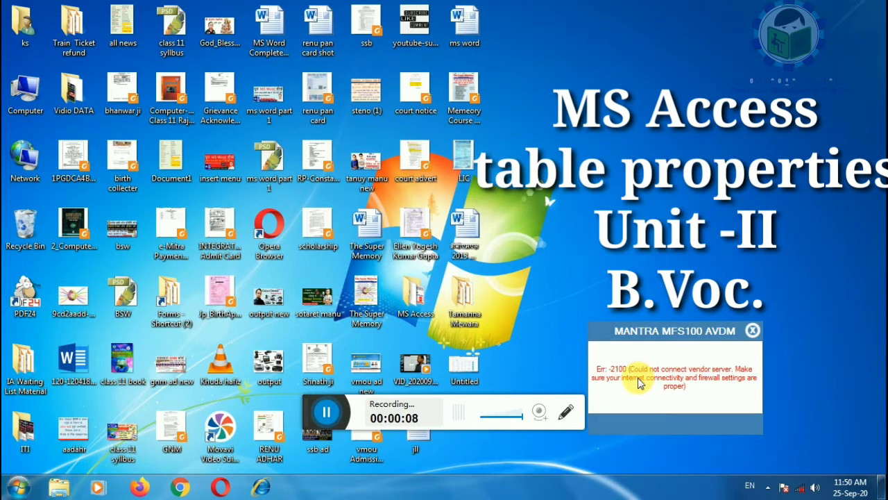
Dismiss the vendor server error popup and open the Start menu showing Microsoft Access 2010.
{"action": "left_click", "coordinate": [753, 333]}
{"action": "left_click_drag", "start_coordinate": [327, 419], "coordinate": [393, 495]}
{"action": "left_click", "coordinate": [19, 488]}
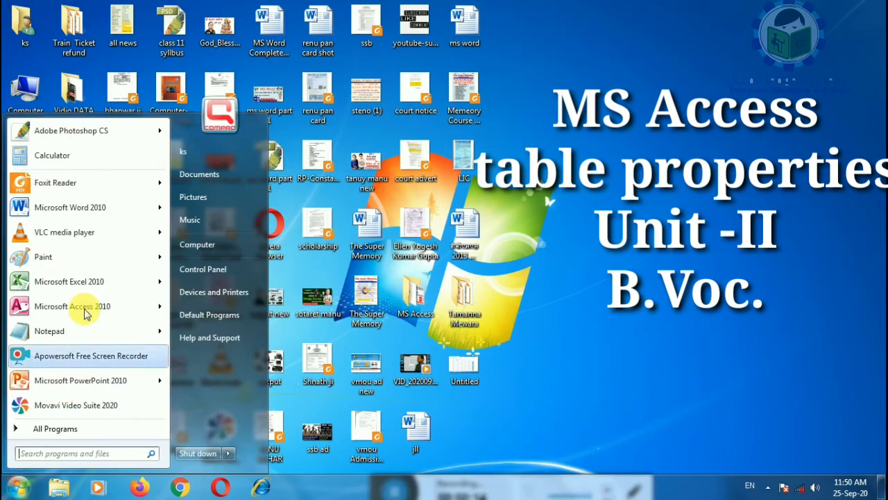
Launch Access 2010, skip the activation notice, and create a blank database named employee.
{"action": "left_click", "coordinate": [96, 316]}
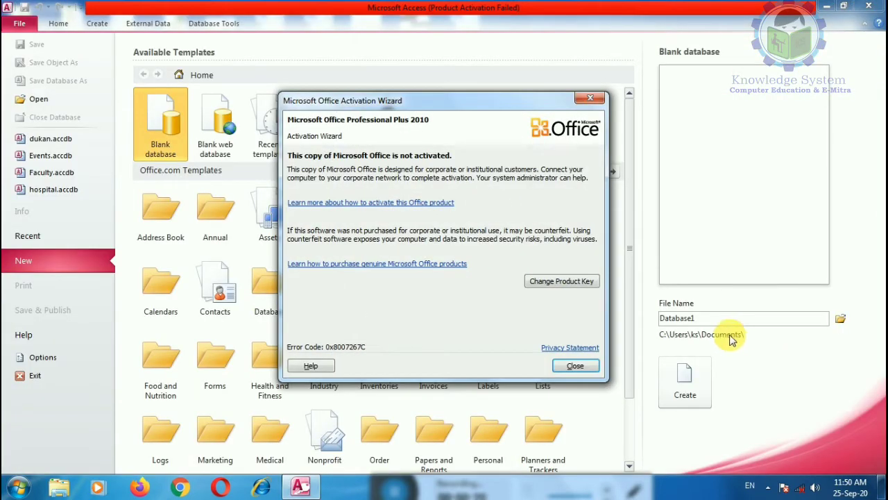
{"action": "left_click", "coordinate": [574, 364]}
{"action": "double_click", "coordinate": [665, 318]}
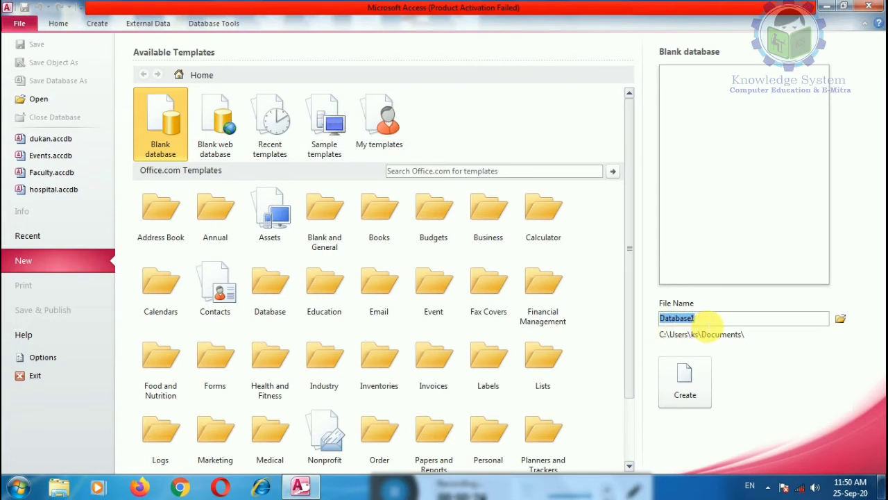
{"action": "type", "text": "employee"}
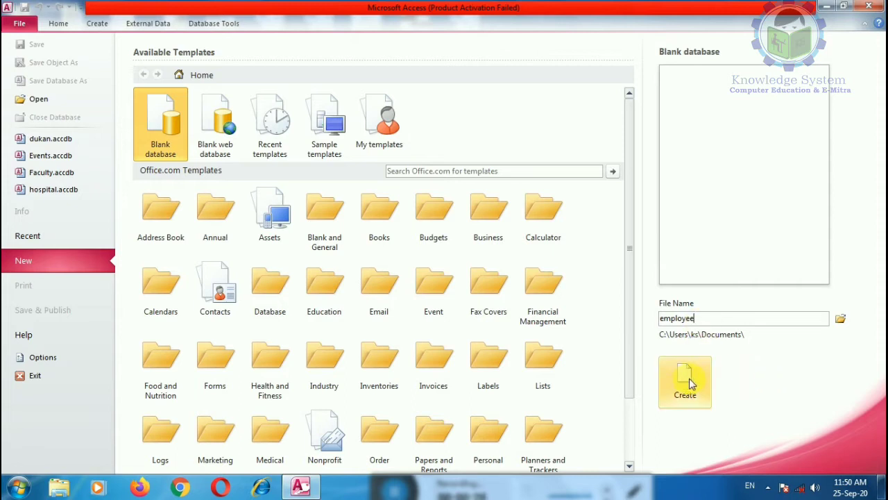
{"action": "left_click", "coordinate": [687, 382]}
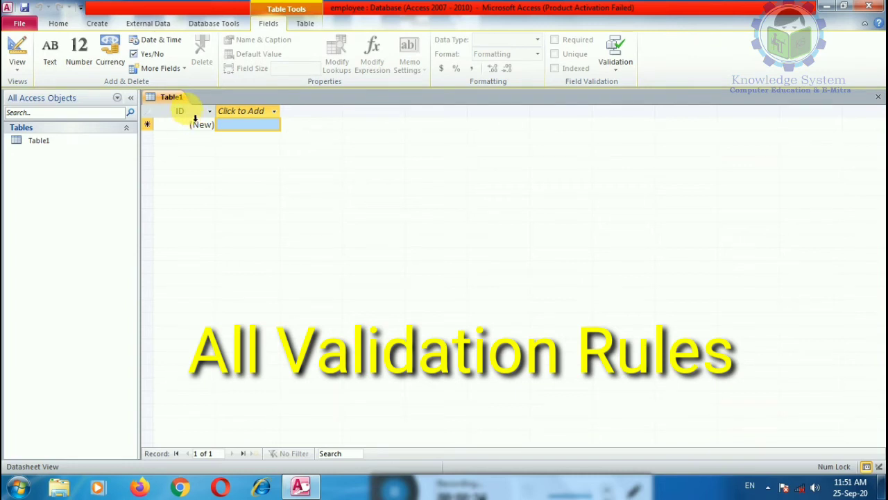
Add a Text field named empname next to the ID column in Table1.
{"action": "left_click", "coordinate": [187, 109]}
{"action": "left_click", "coordinate": [247, 111]}
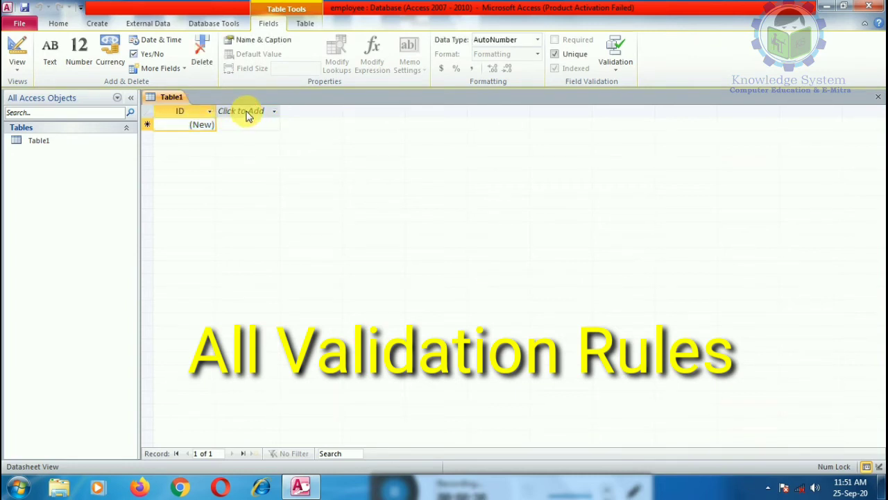
{"action": "left_click", "coordinate": [185, 110]}
{"action": "right_click", "coordinate": [184, 110]}
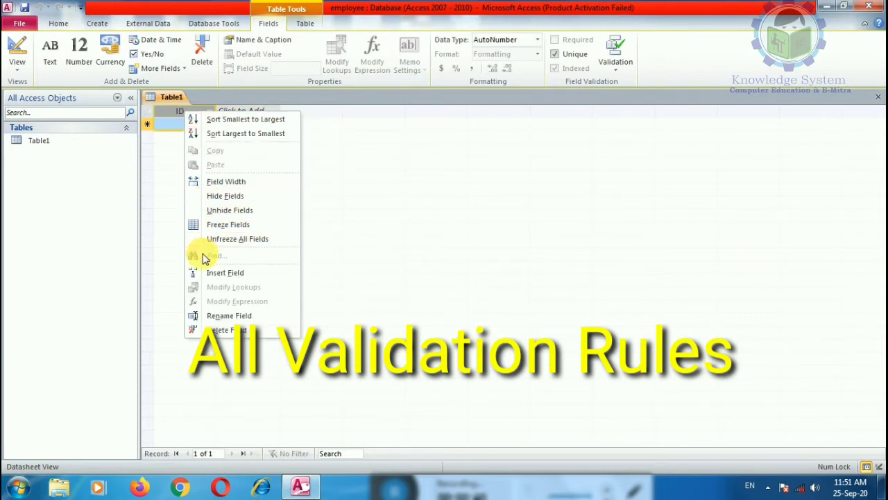
{"action": "left_click", "coordinate": [236, 115]}
{"action": "left_click", "coordinate": [241, 113]}
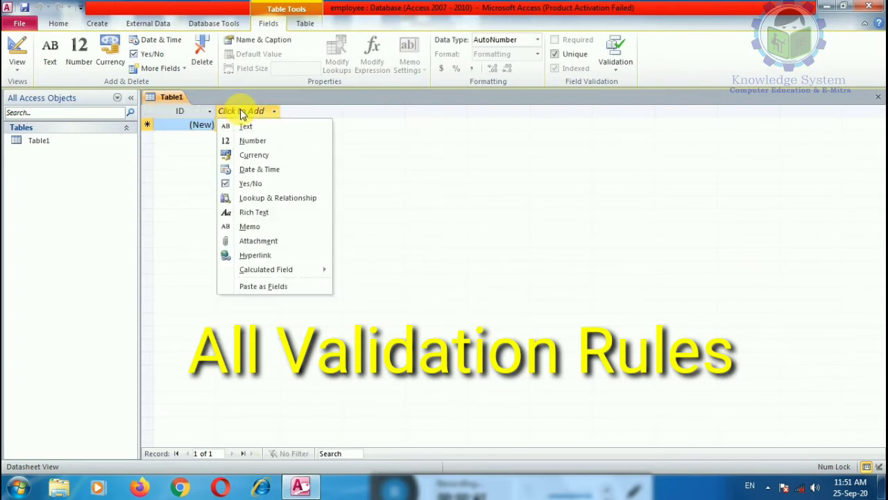
{"action": "left_click", "coordinate": [246, 126]}
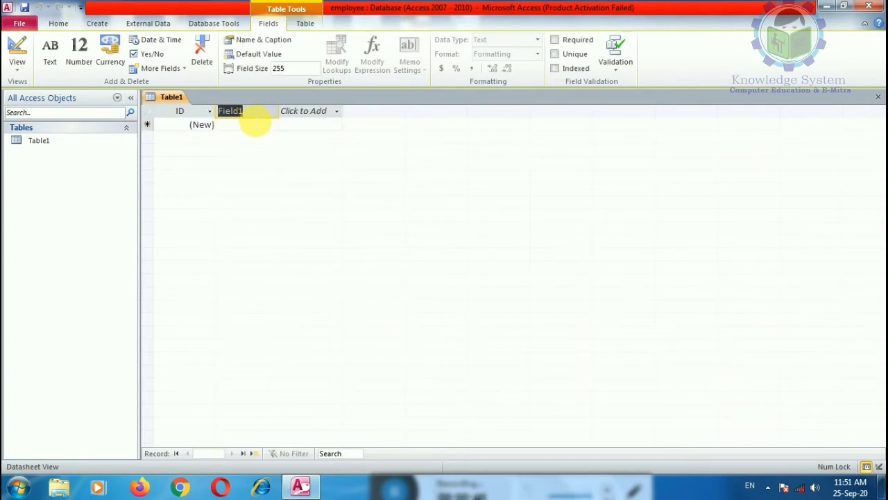
{"action": "type", "text": "empl"}
{"action": "left_click", "coordinate": [312, 111]}
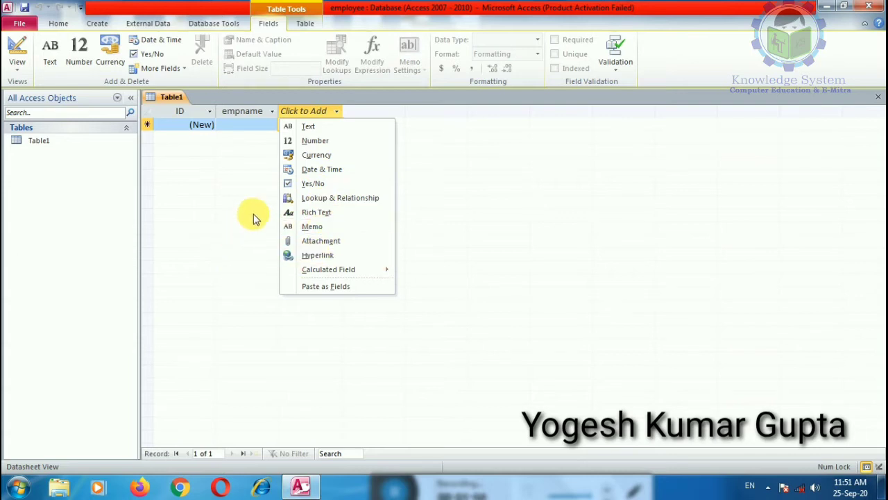
{"action": "left_click", "coordinate": [17, 68]}
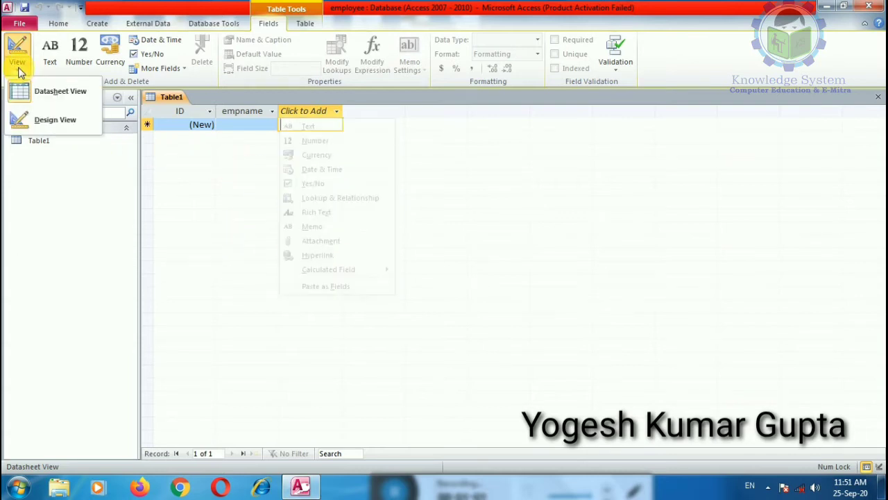
Switch Table1 to Design View, saving it as employees.
{"action": "left_click", "coordinate": [42, 124]}
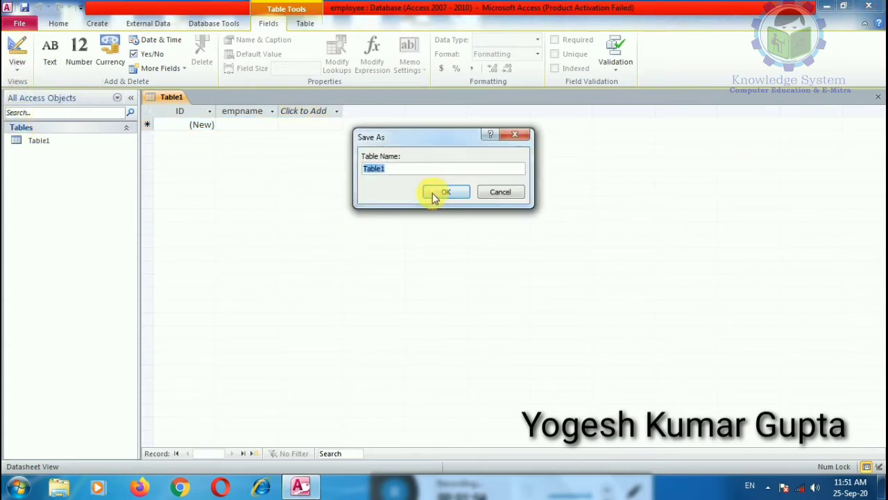
{"action": "type", "text": "employees"}
{"action": "left_click", "coordinate": [445, 193]}
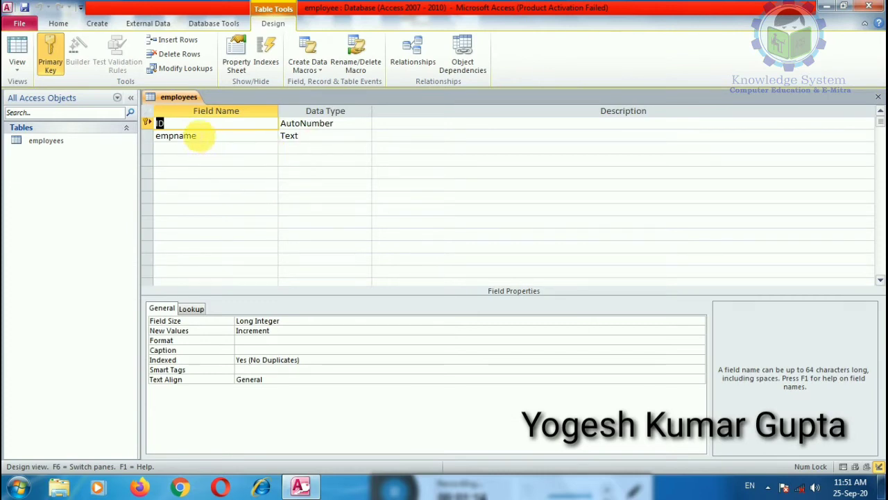
{"action": "left_click", "coordinate": [168, 122]}
{"action": "left_click", "coordinate": [148, 124]}
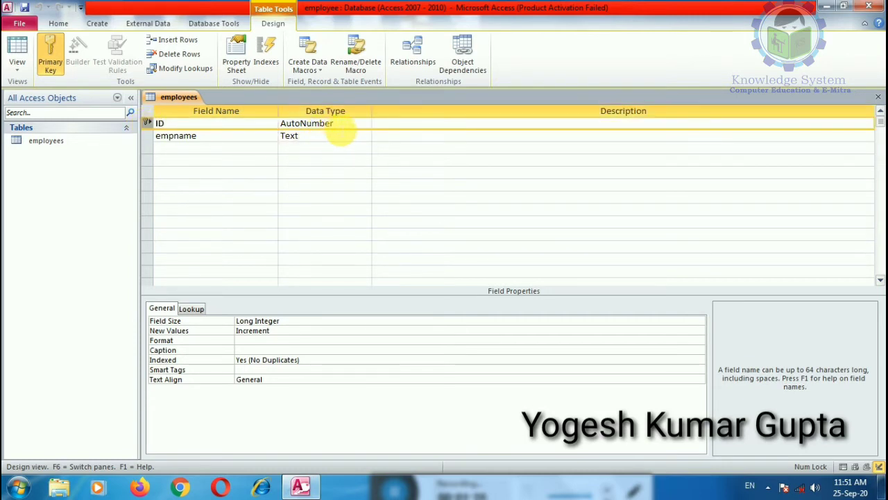
{"action": "left_click", "coordinate": [244, 138]}
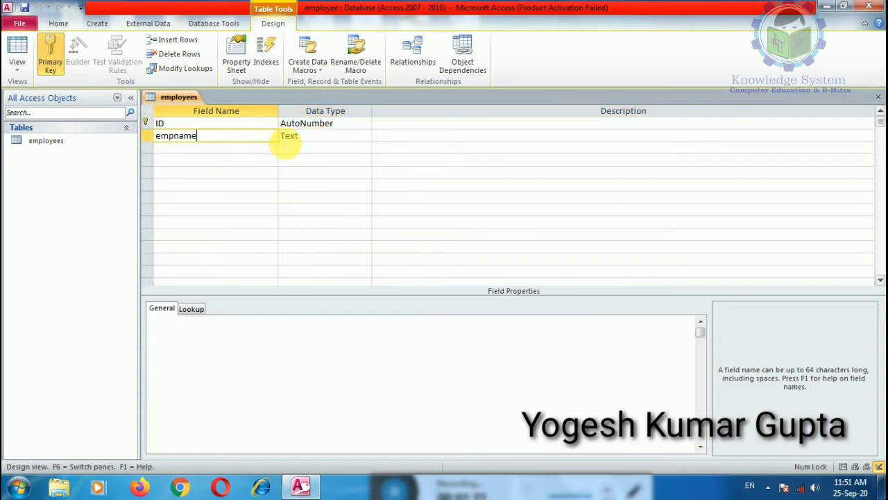
{"action": "left_click", "coordinate": [309, 136]}
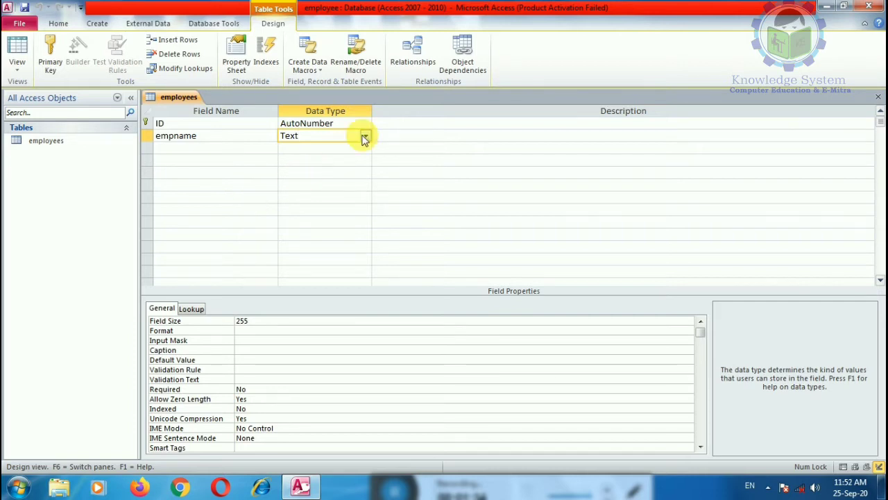
{"action": "left_click", "coordinate": [219, 148]}
{"action": "left_click", "coordinate": [324, 139]}
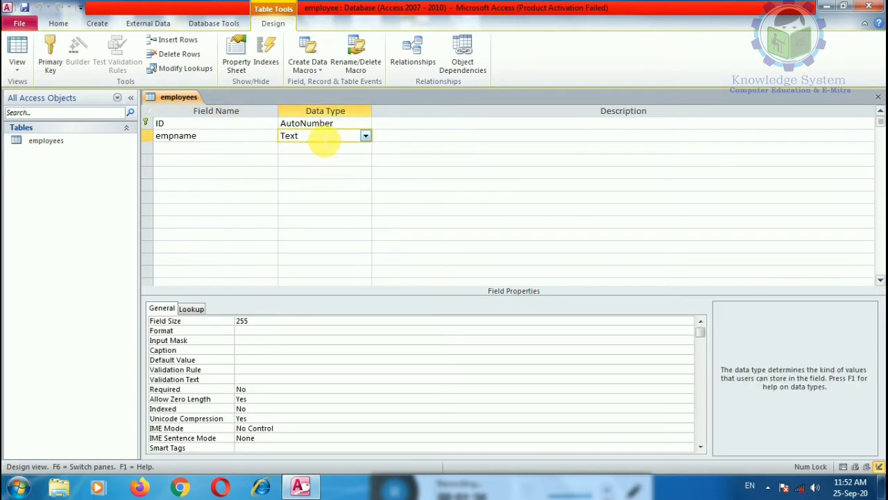
{"action": "left_click", "coordinate": [365, 136]}
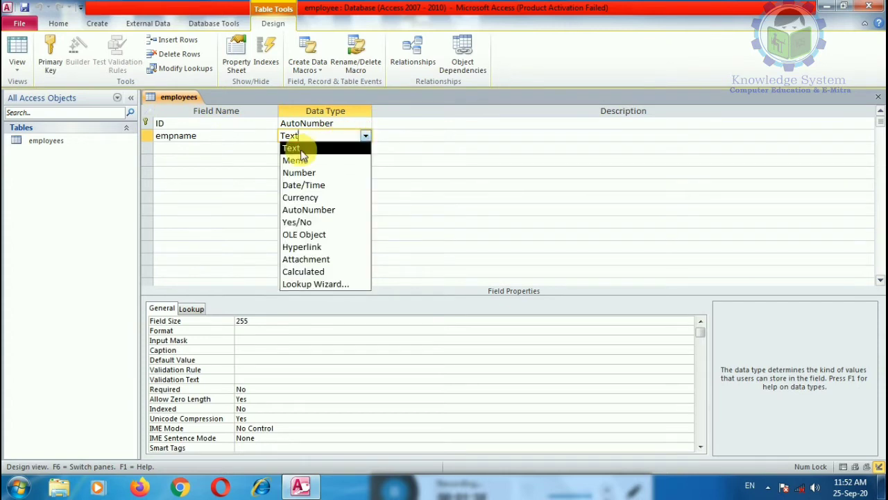
{"action": "left_click", "coordinate": [218, 149]}
{"action": "left_click", "coordinate": [311, 137]}
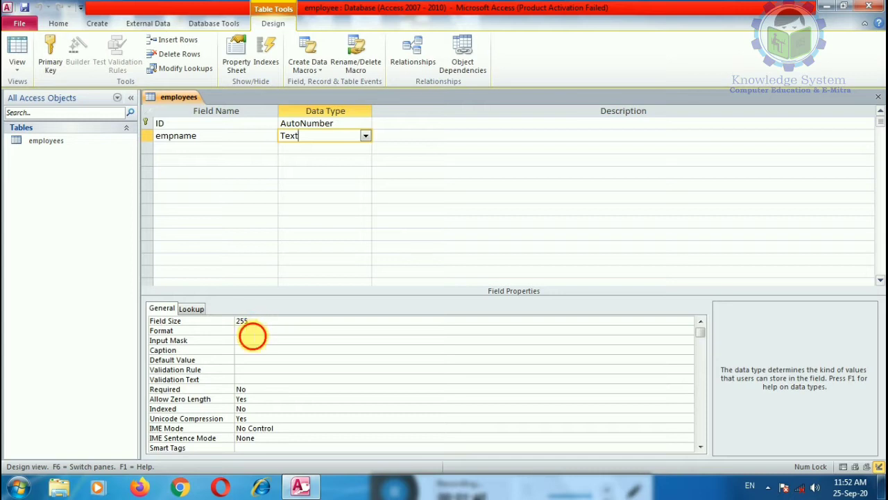
{"action": "left_click", "coordinate": [254, 332]}
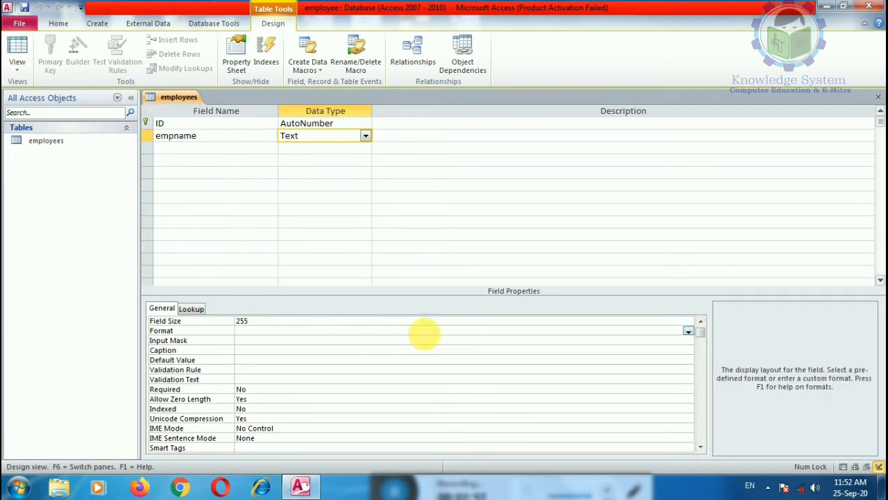
{"action": "left_click", "coordinate": [188, 150]}
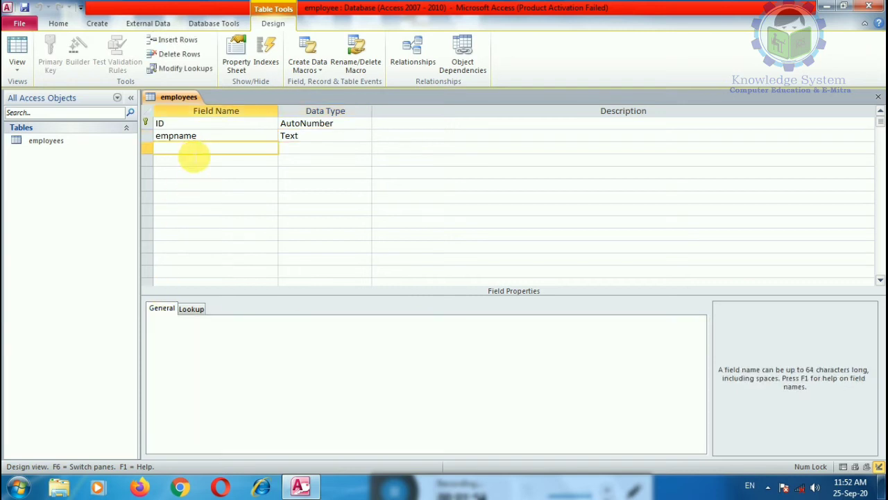
Add a third Text field named aadhar number and launch its Input Mask wizard.
{"action": "type", "text": "aad"}
{"action": "type", "text": "har number"}
{"action": "left_click", "coordinate": [307, 149]}
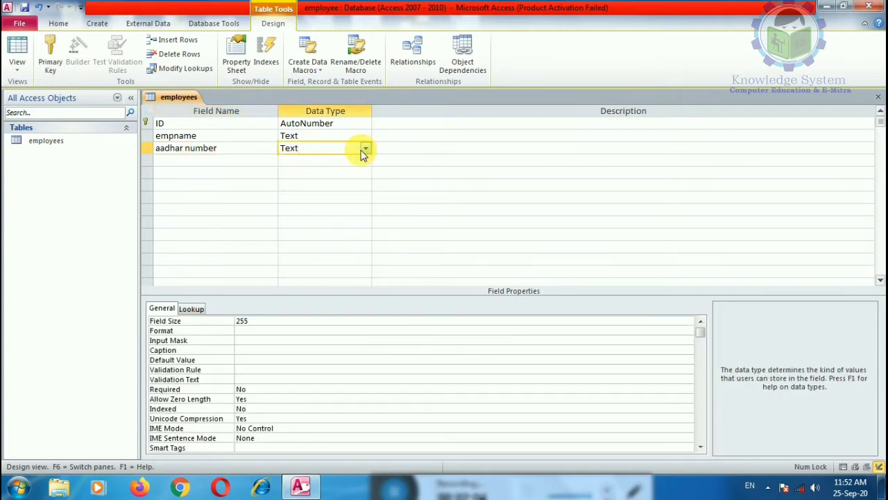
{"action": "left_click", "coordinate": [252, 340]}
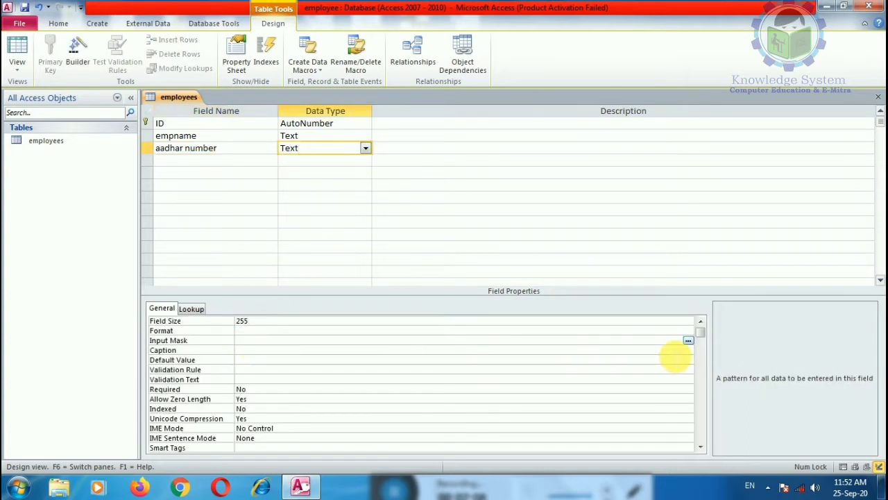
{"action": "left_click", "coordinate": [751, 328]}
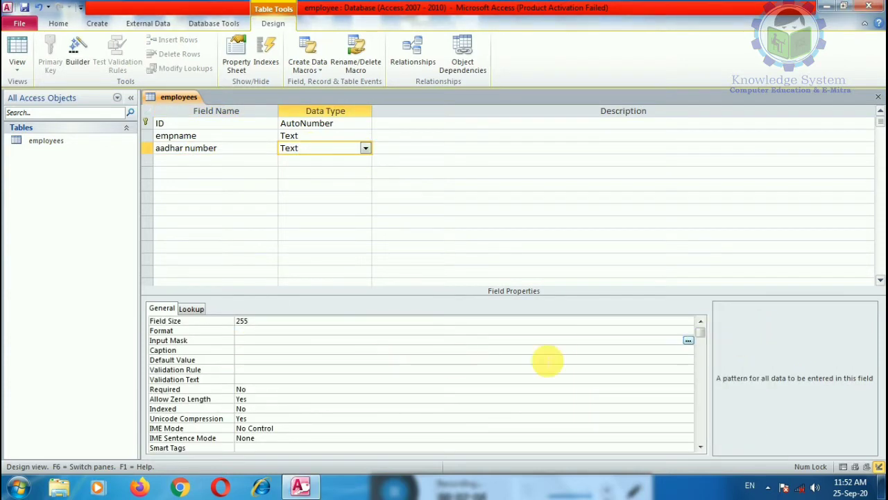
{"action": "left_click", "coordinate": [687, 341]}
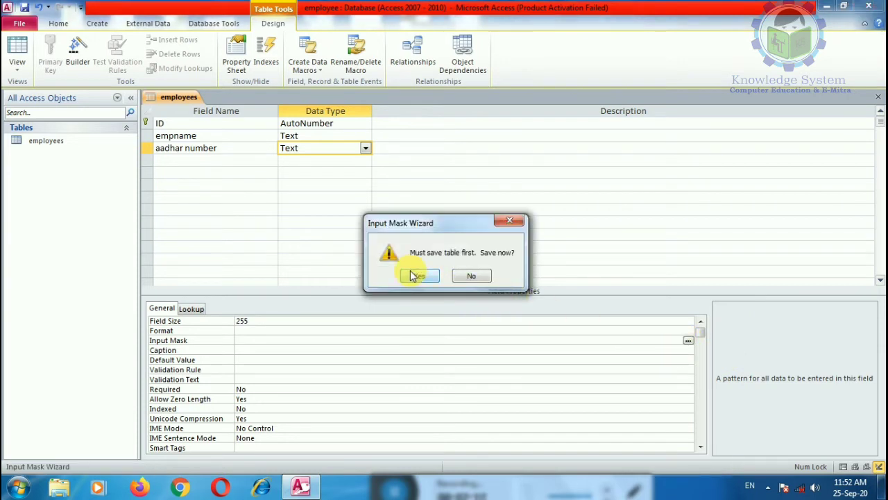
Save the table and open the input mask list for editing.
{"action": "left_click", "coordinate": [419, 276]}
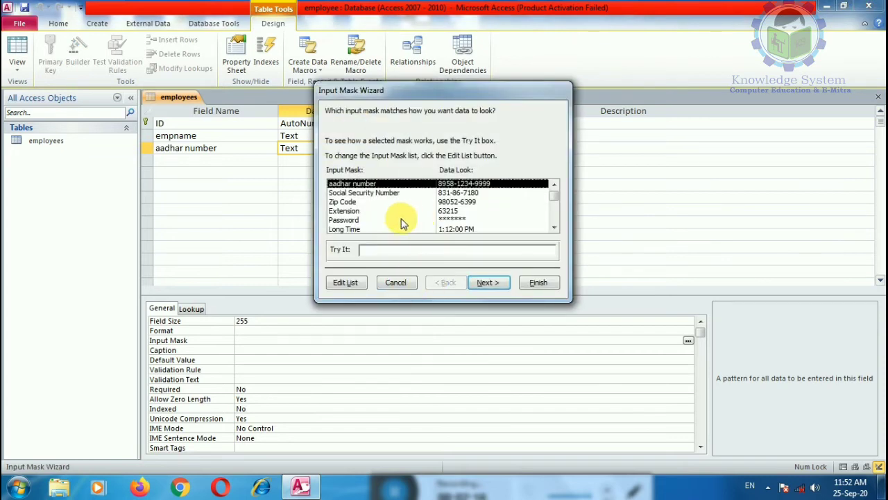
{"action": "left_click", "coordinate": [375, 250]}
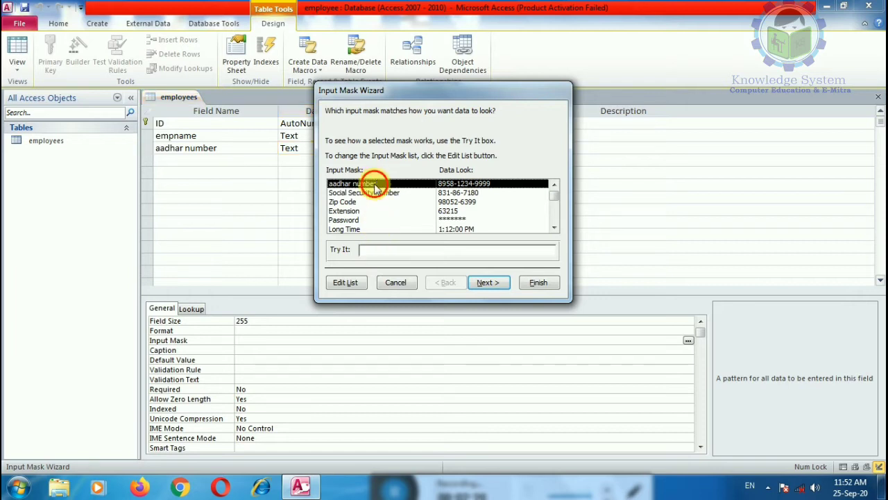
{"action": "left_click", "coordinate": [346, 282]}
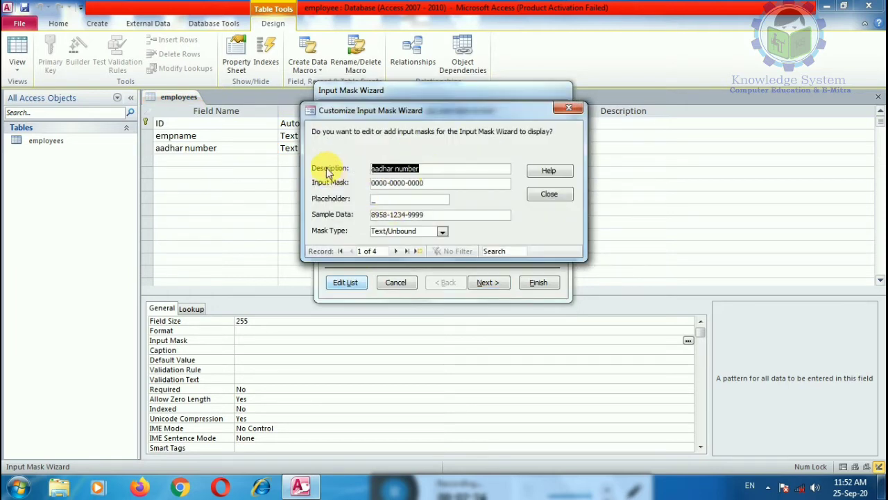
{"action": "type", "text": "ASA"}
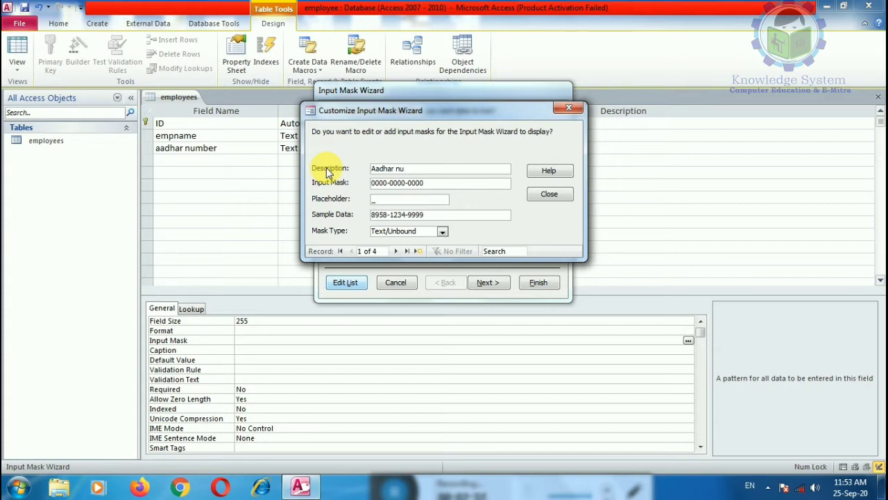
{"action": "left_click_drag", "start_coordinate": [426, 183], "coordinate": [338, 191]}
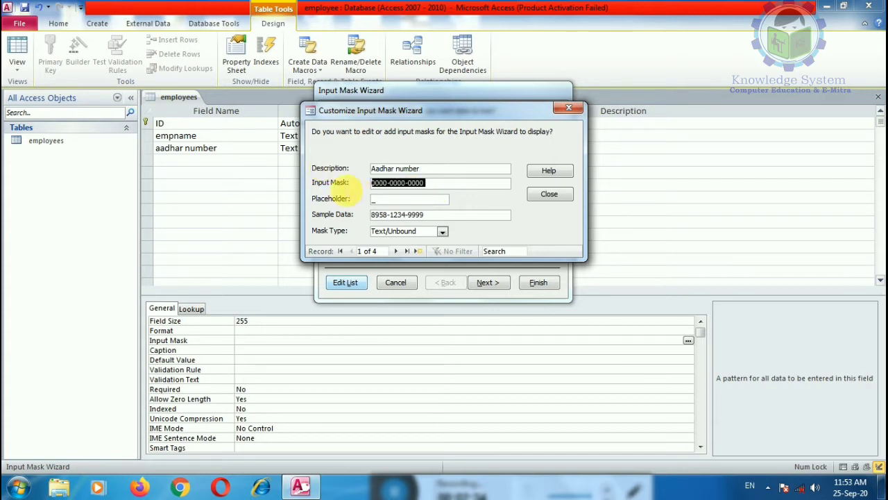
{"action": "type", "text": "0000"}
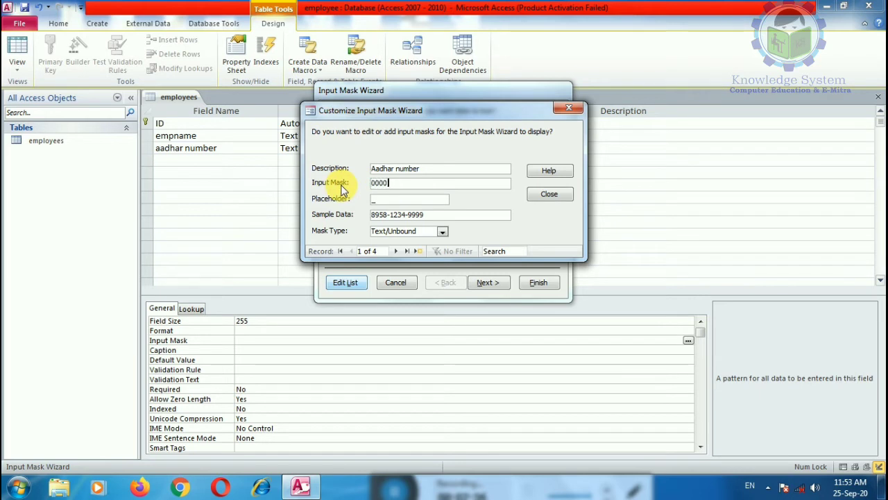
{"action": "type", "text": "-0000"}
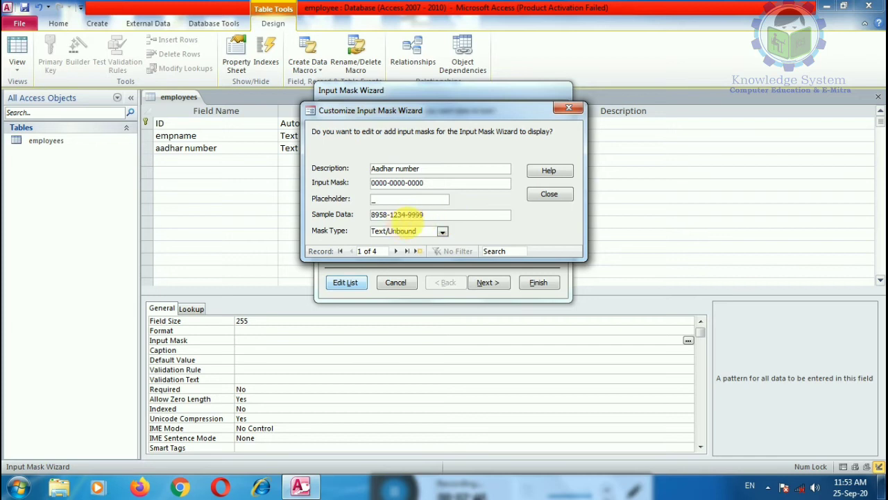
{"action": "left_click_drag", "start_coordinate": [445, 217], "coordinate": [365, 214]}
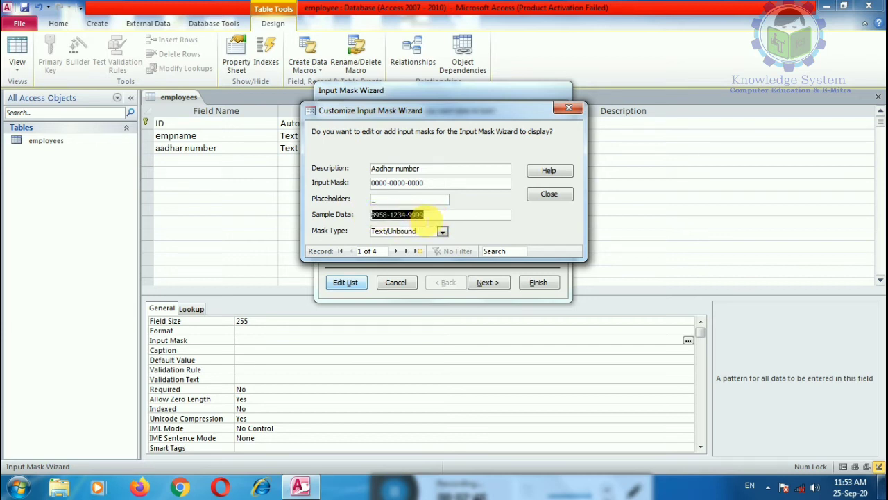
{"action": "type", "text": "78__-____-____"}
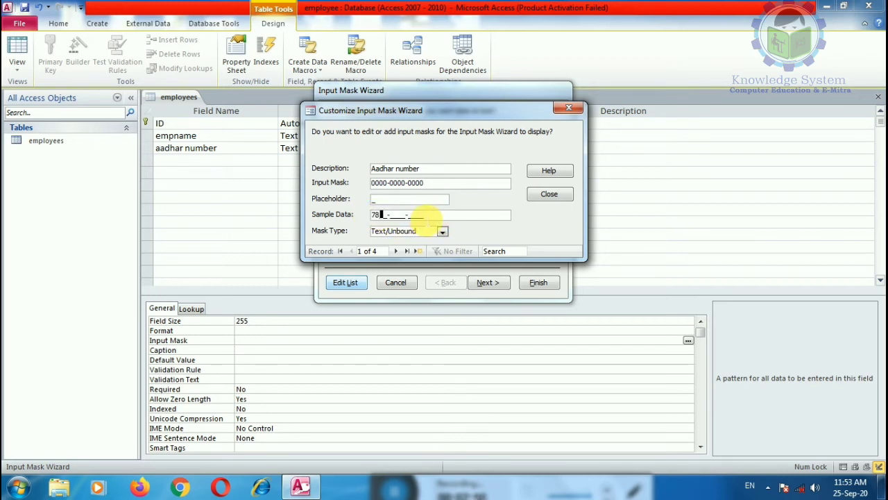
{"action": "key", "text": "BackSpace"}
{"action": "type", "text": "1234-5678-9101"}
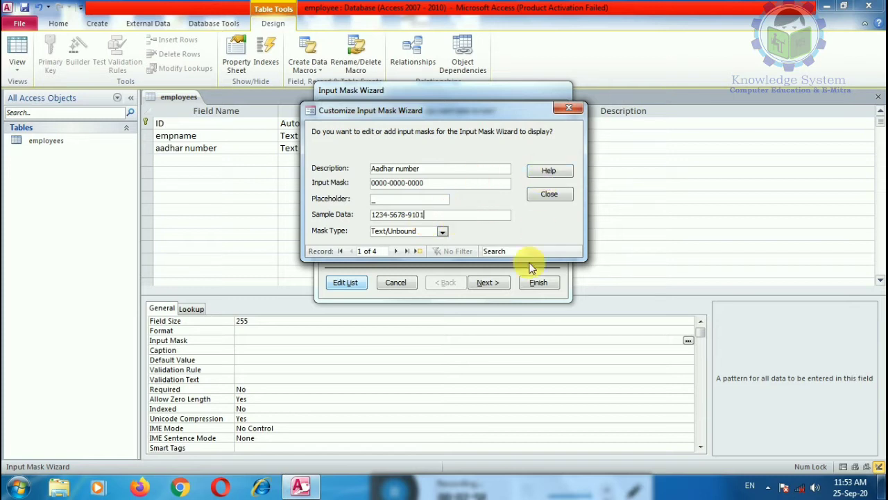
{"action": "left_click", "coordinate": [549, 193]}
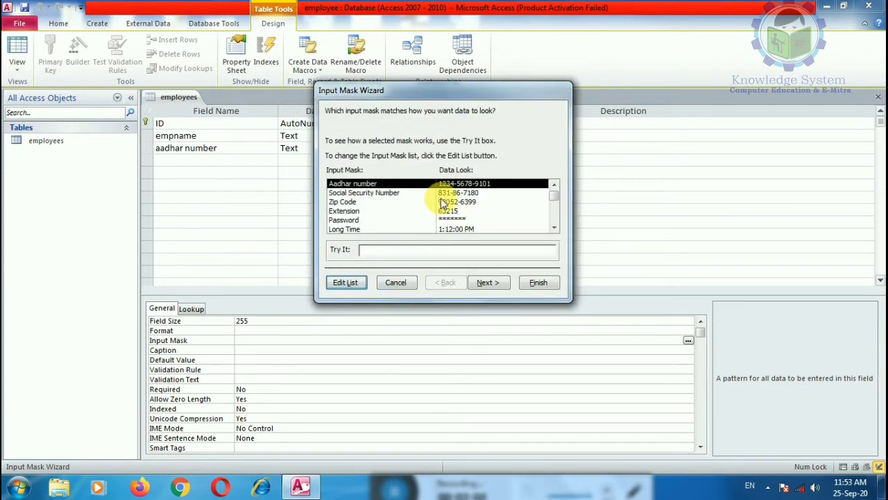
Finish the Input Mask Wizard, storing aadhar numbers with the mask symbols.
{"action": "left_click", "coordinate": [486, 283]}
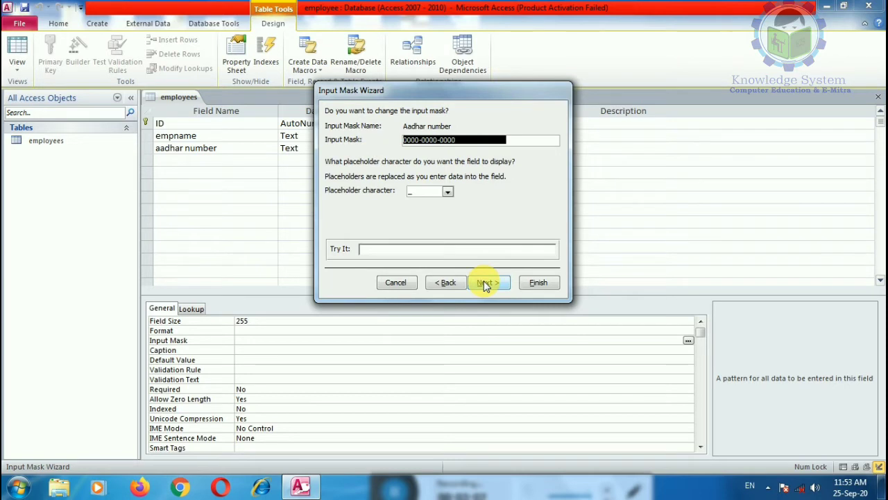
{"action": "left_click", "coordinate": [490, 283]}
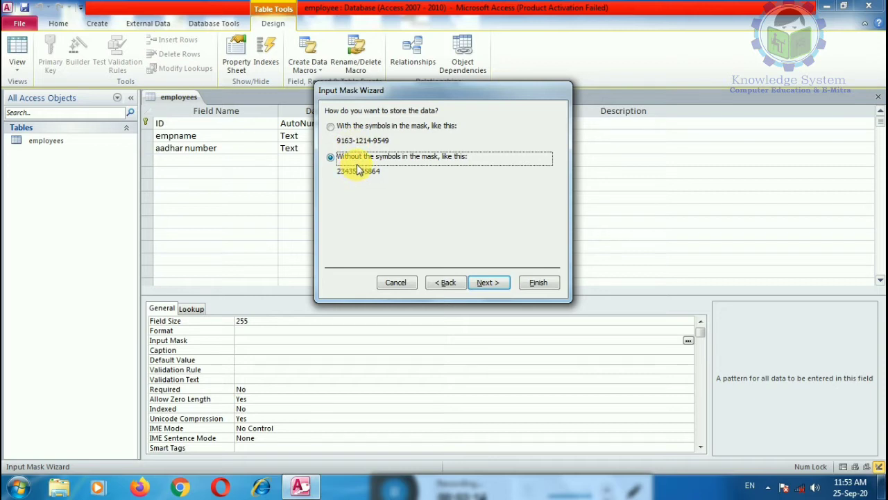
{"action": "left_click", "coordinate": [331, 127]}
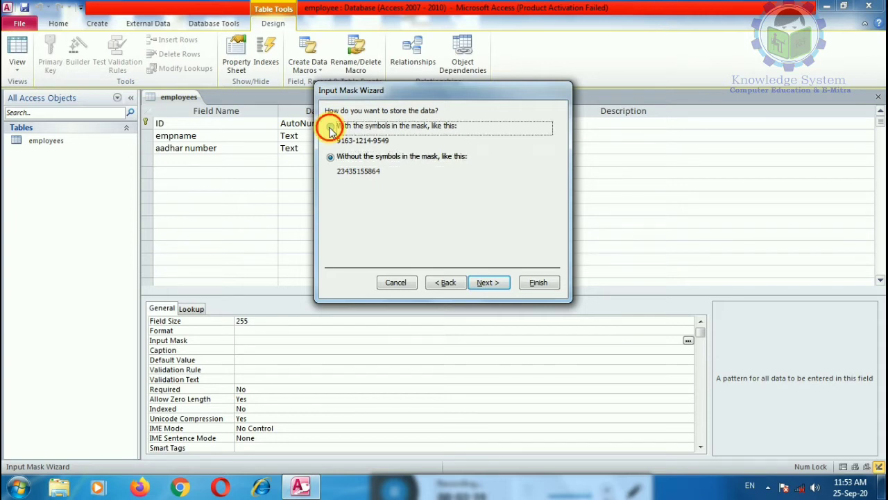
{"action": "left_click", "coordinate": [490, 283]}
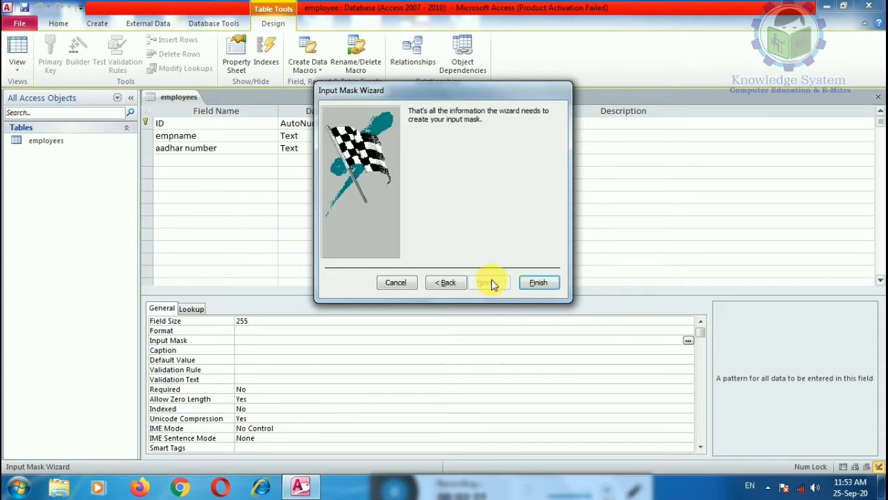
{"action": "left_click", "coordinate": [545, 284]}
{"action": "left_click", "coordinate": [420, 173]}
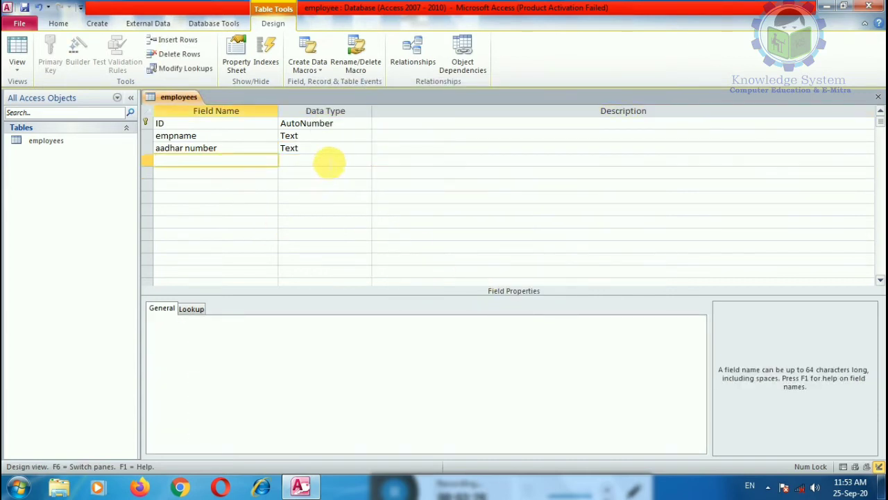
{"action": "left_click", "coordinate": [326, 161]}
{"action": "left_click", "coordinate": [354, 137]}
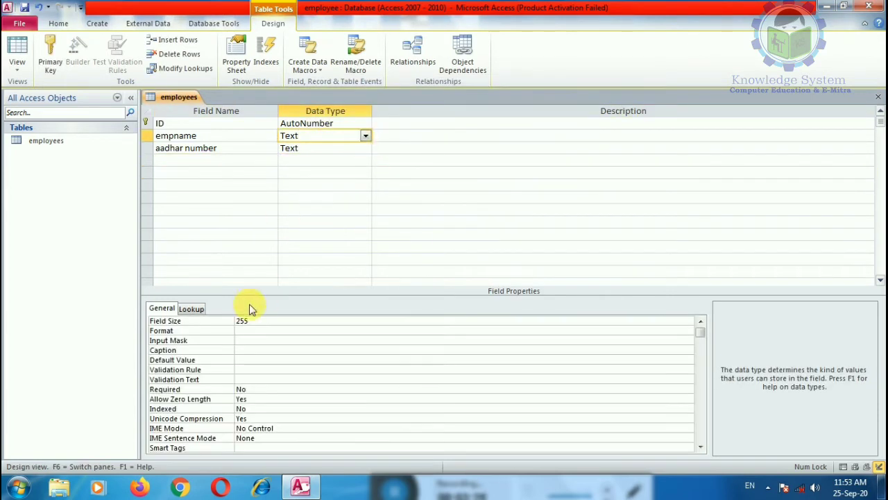
{"action": "left_click", "coordinate": [254, 351]}
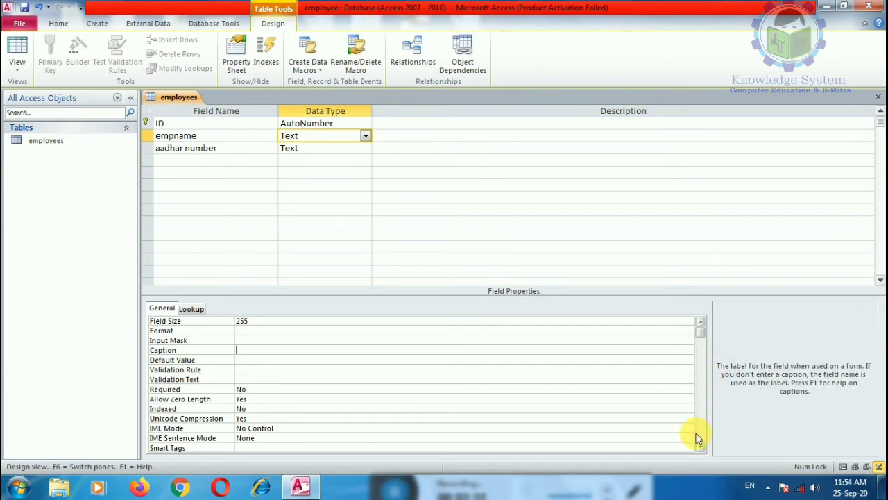
{"action": "scroll", "coordinate": [696, 437], "scroll_direction": "down", "scroll_amount": 1}
{"action": "scroll", "coordinate": [249, 347], "scroll_direction": "up", "scroll_amount": 1}
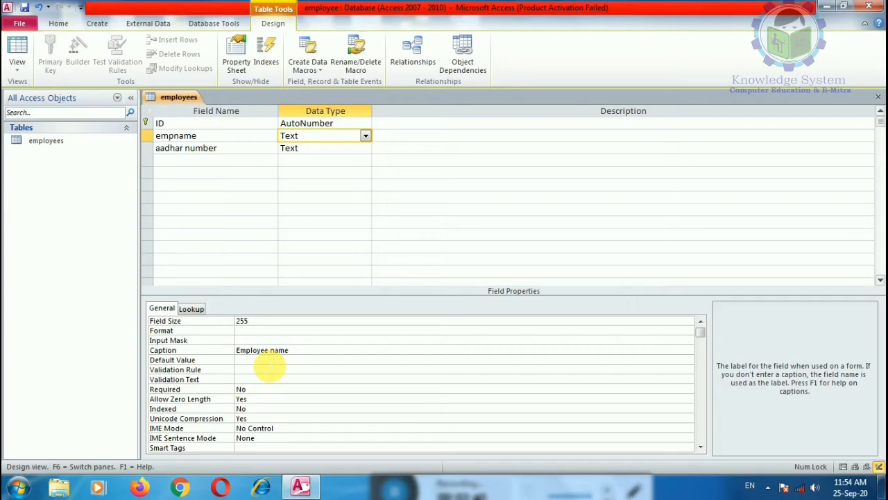
Start a fourth field name in the row below aadhar number.
{"action": "left_click", "coordinate": [182, 161]}
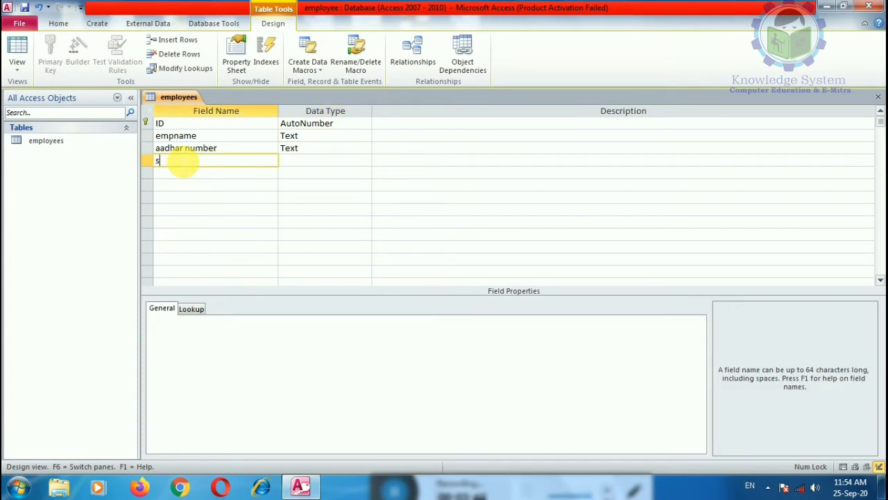
Add a salary Text field with validation rule ">=5000".
{"action": "type", "text": "salary"}
{"action": "left_click", "coordinate": [318, 162]}
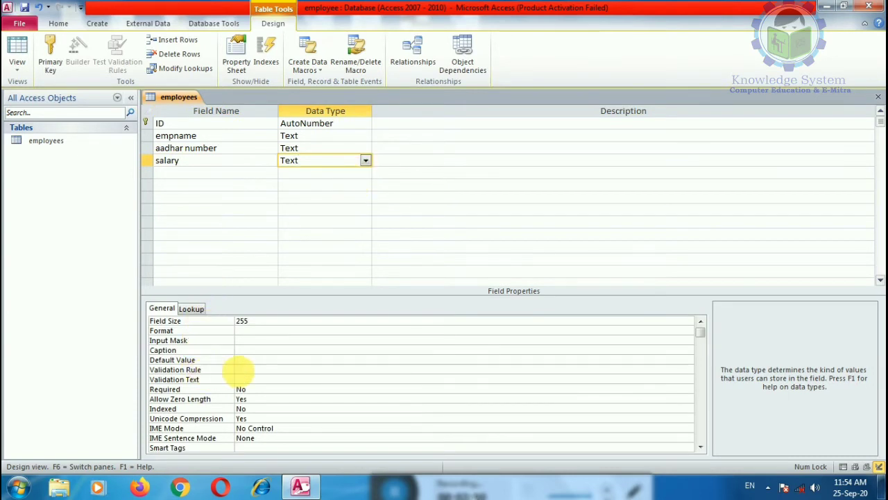
{"action": "left_click", "coordinate": [260, 369]}
{"action": "left_click", "coordinate": [688, 370]}
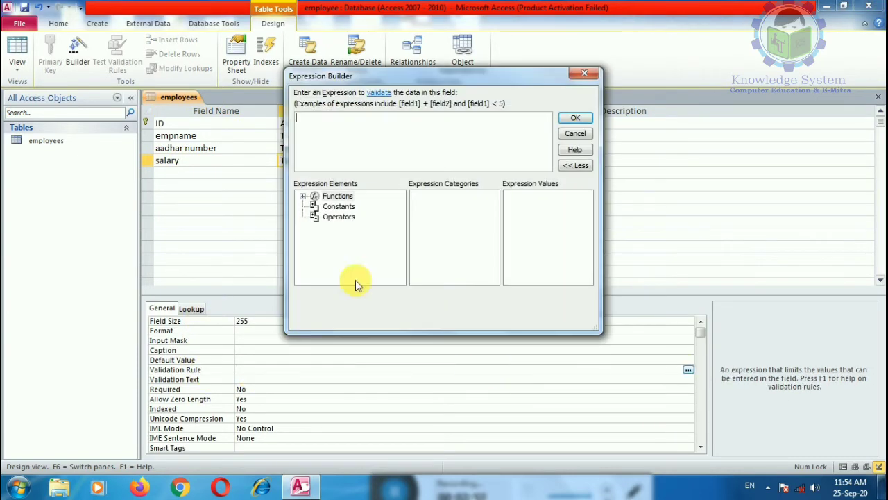
{"action": "left_click", "coordinate": [576, 134]}
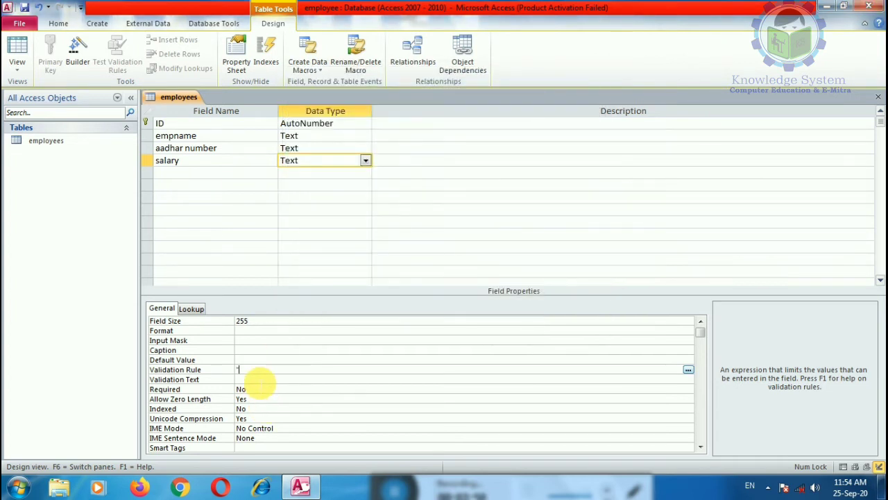
{"action": "type", "text": "\">=5000\""}
Give salary the validation text 'Salary shoud be less than equal to 5000' and default value 1000.
{"action": "left_click", "coordinate": [256, 379]}
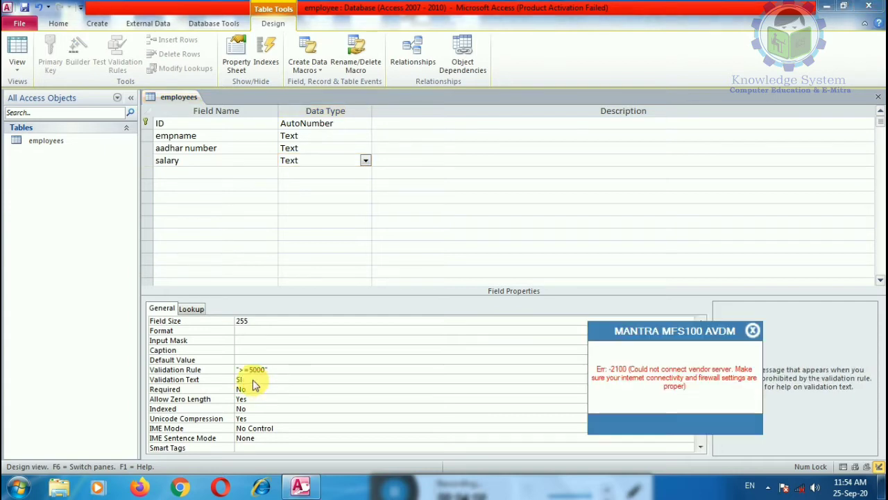
{"action": "left_click", "coordinate": [752, 330]}
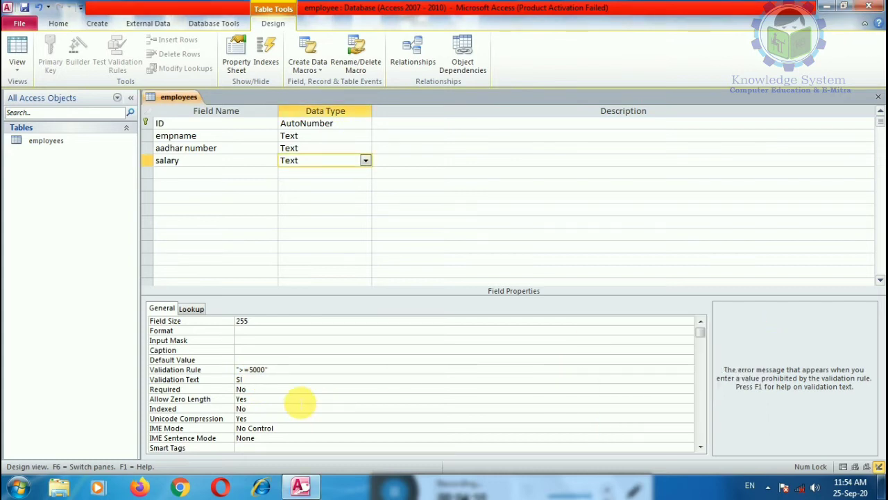
{"action": "type", "text": "Salary shoud"}
{"action": "key", "text": "BackSpace"}
{"action": "key", "text": "BackSpace"}
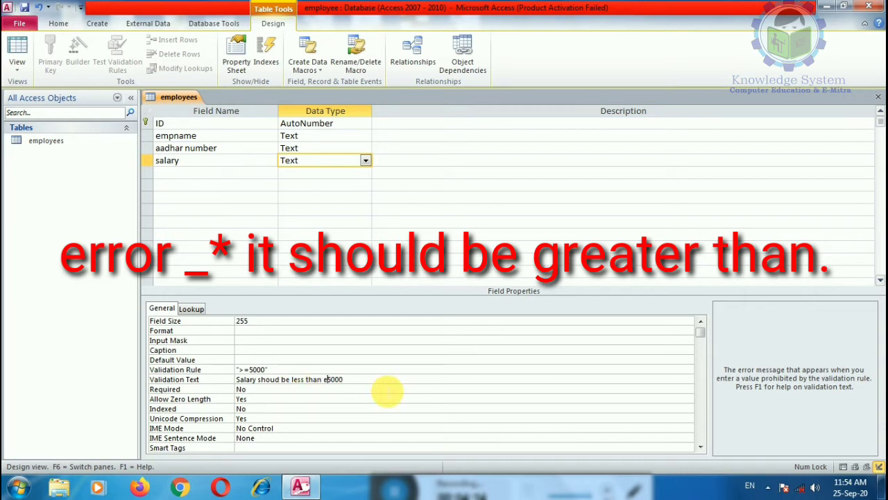
{"action": "type", "text": "l to"}
{"action": "left_click", "coordinate": [291, 389]}
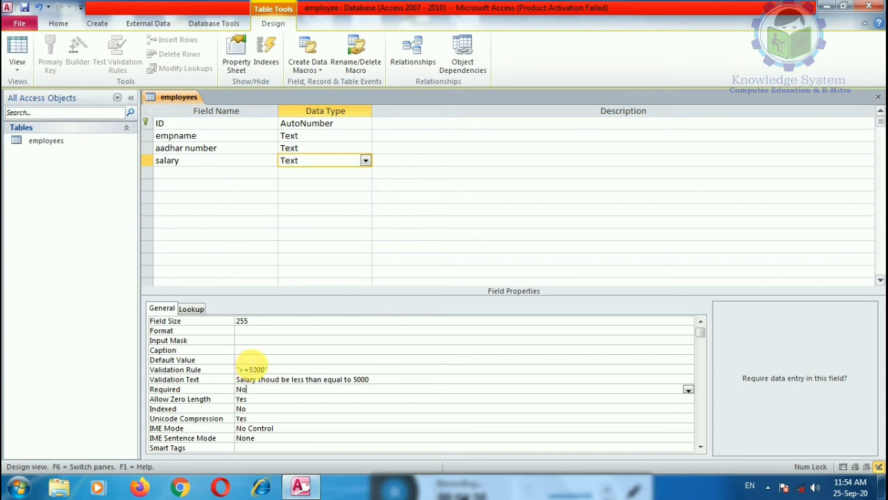
{"action": "left_click", "coordinate": [252, 361]}
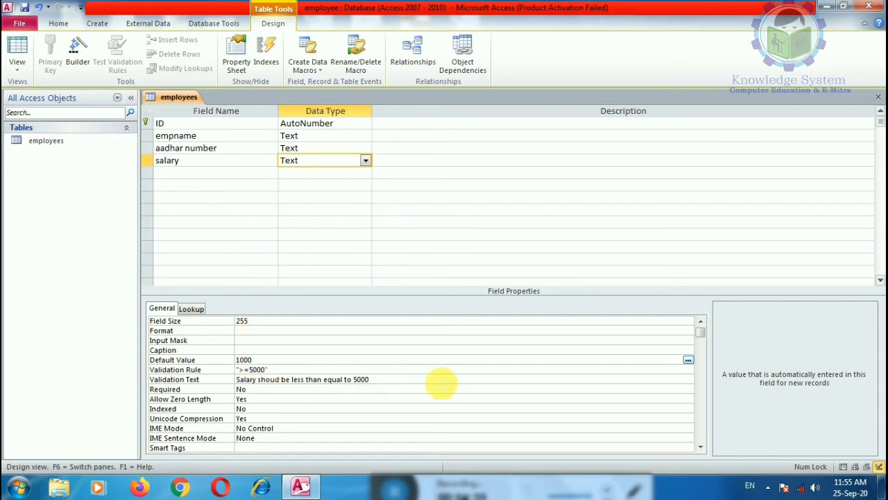
{"action": "left_click", "coordinate": [281, 370]}
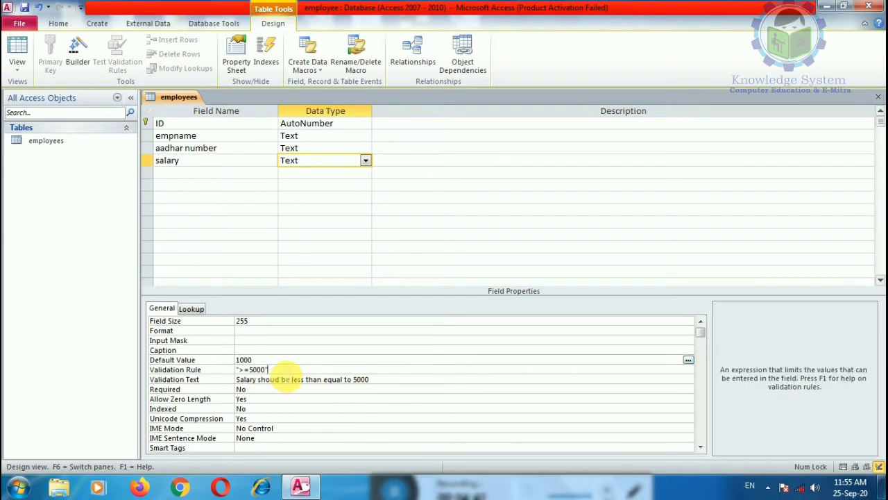
Start the Input Mask wizard on salary, saving the table, then cancel it so salary stays unmasked.
{"action": "left_click", "coordinate": [244, 340]}
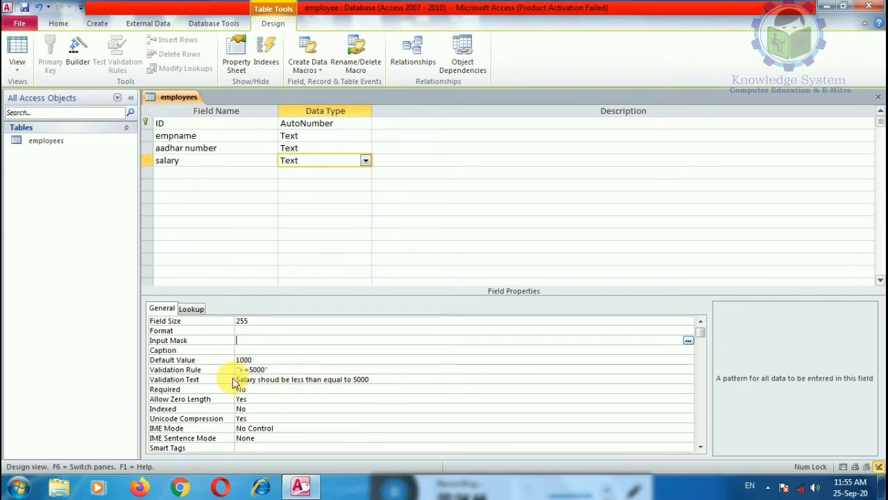
{"action": "left_click", "coordinate": [687, 340]}
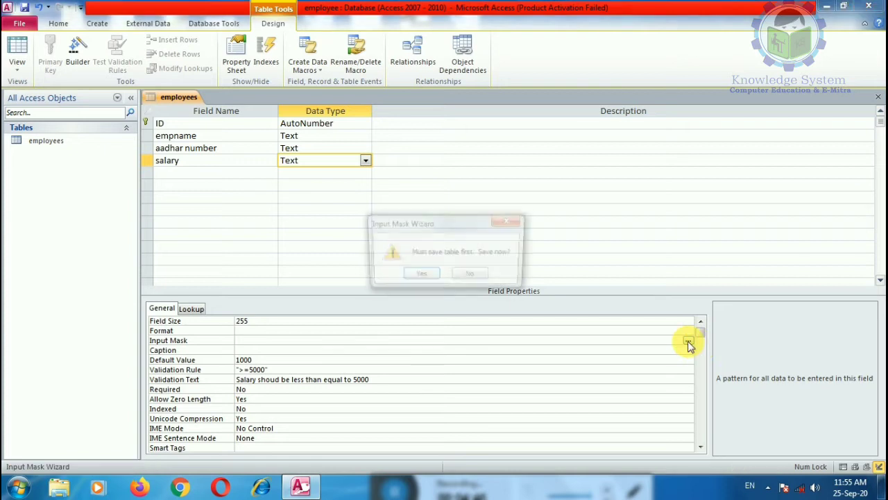
{"action": "left_click", "coordinate": [419, 275]}
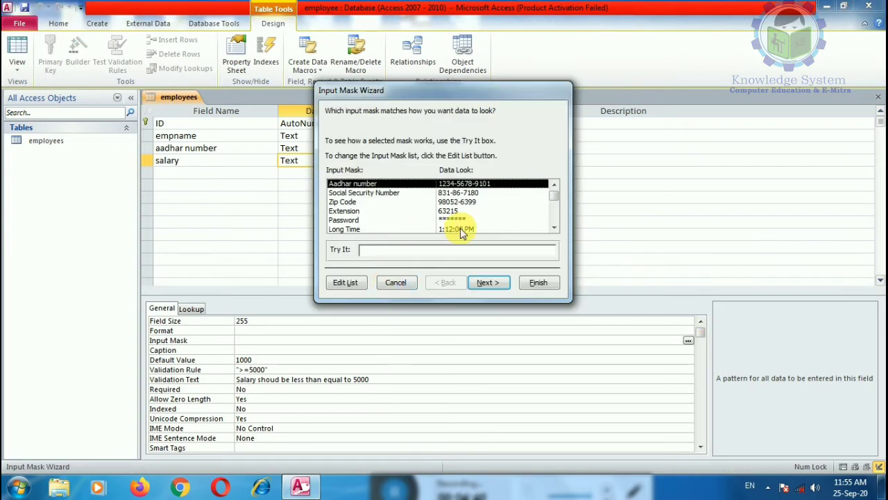
{"action": "left_click_drag", "start_coordinate": [552, 200], "coordinate": [555, 204]}
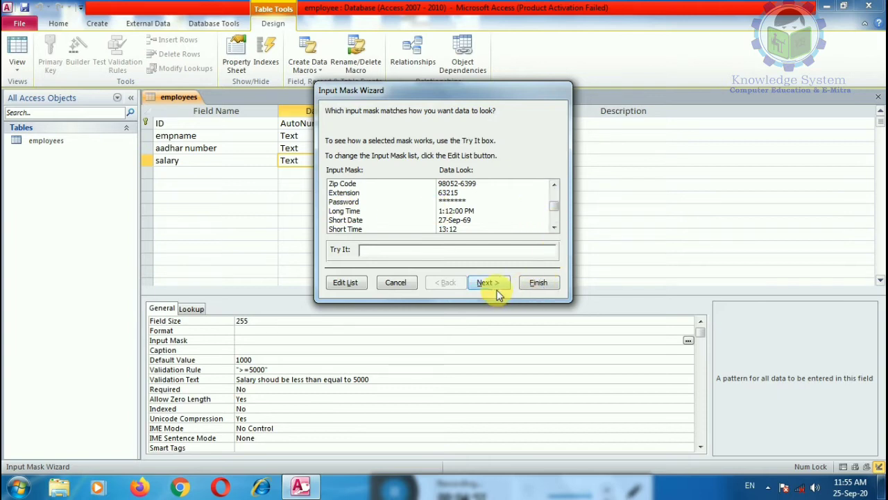
{"action": "left_click", "coordinate": [396, 281]}
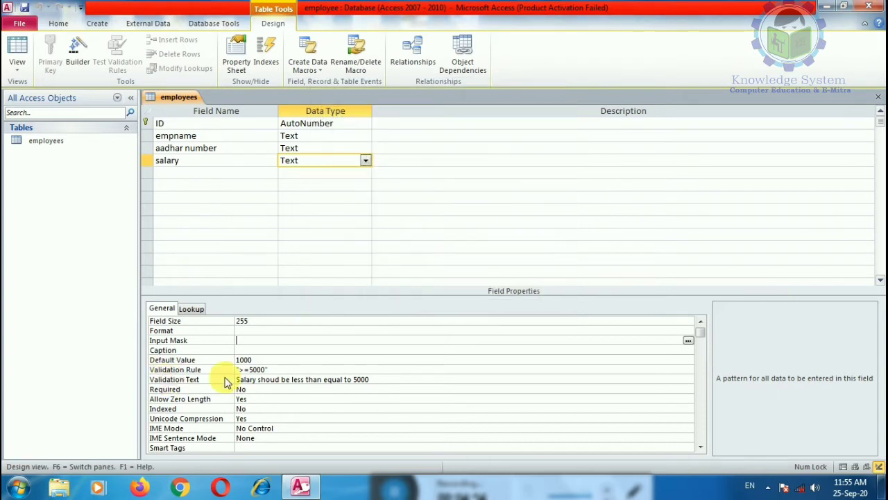
{"action": "left_click", "coordinate": [201, 174]}
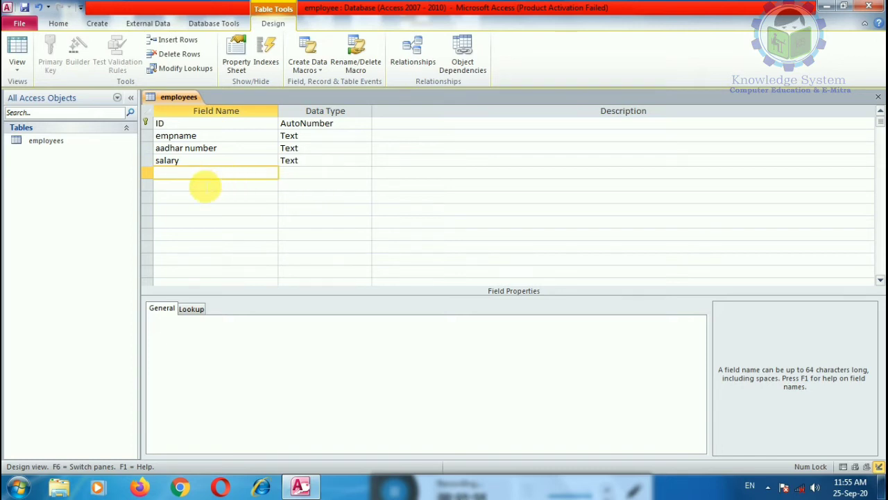
Add a Text field named dept below salary and review its field properties.
{"action": "left_click", "coordinate": [192, 177]}
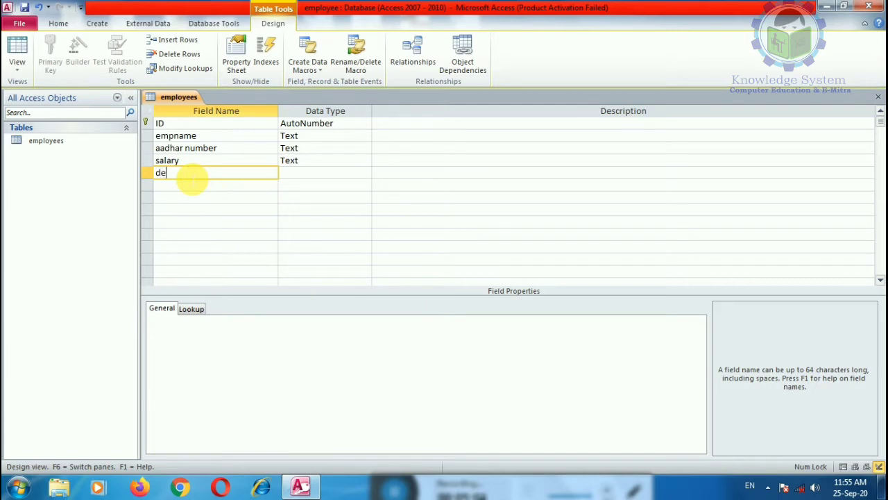
{"action": "left_click", "coordinate": [303, 178]}
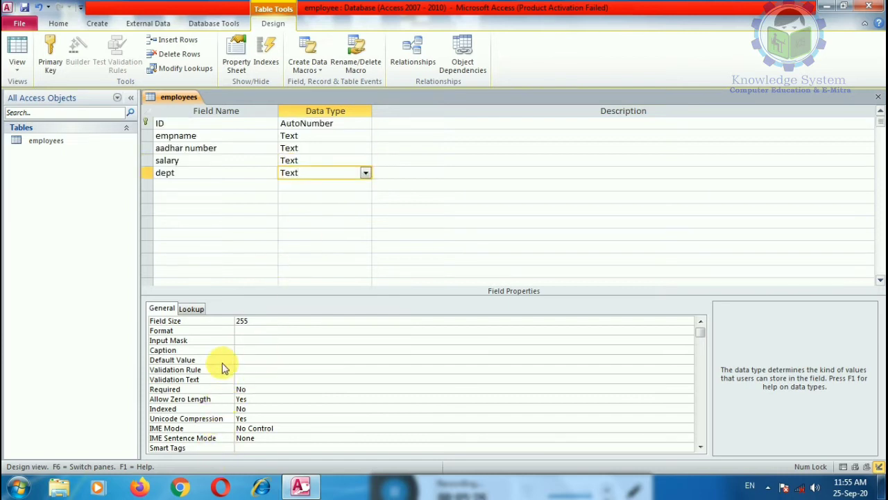
{"action": "left_click", "coordinate": [253, 331]}
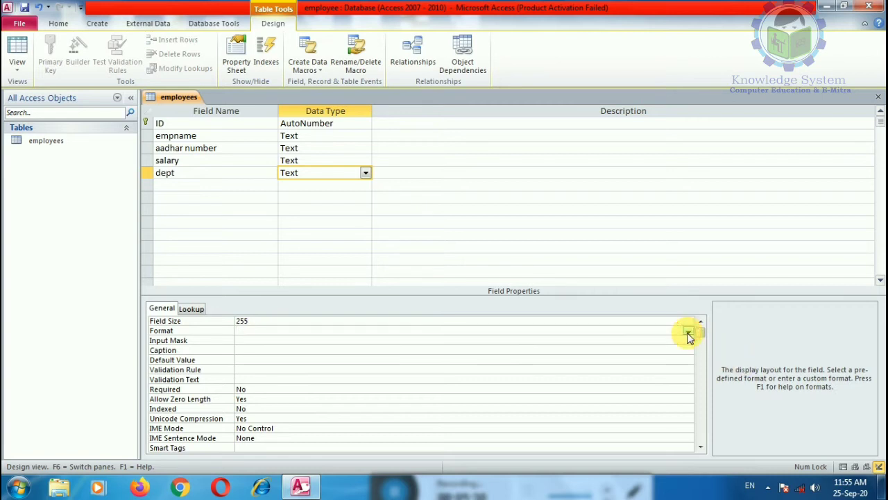
{"action": "left_click", "coordinate": [240, 379]}
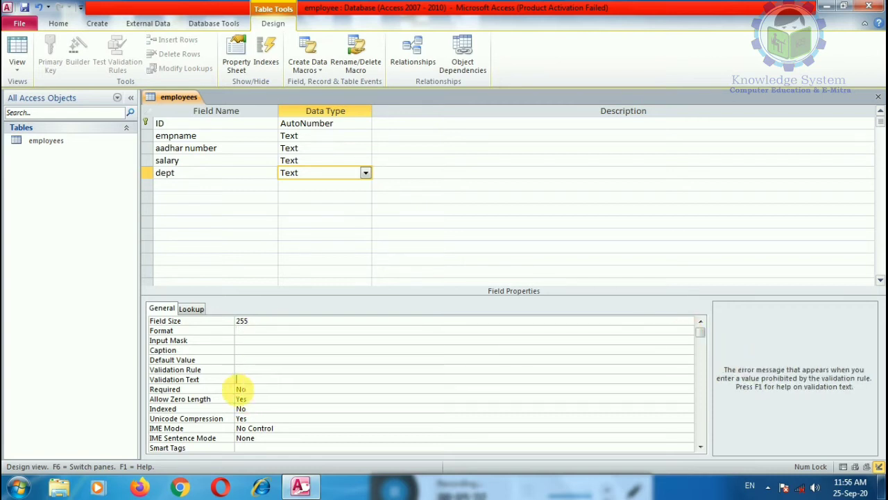
{"action": "left_click", "coordinate": [246, 399]}
{"action": "left_click", "coordinate": [241, 419]}
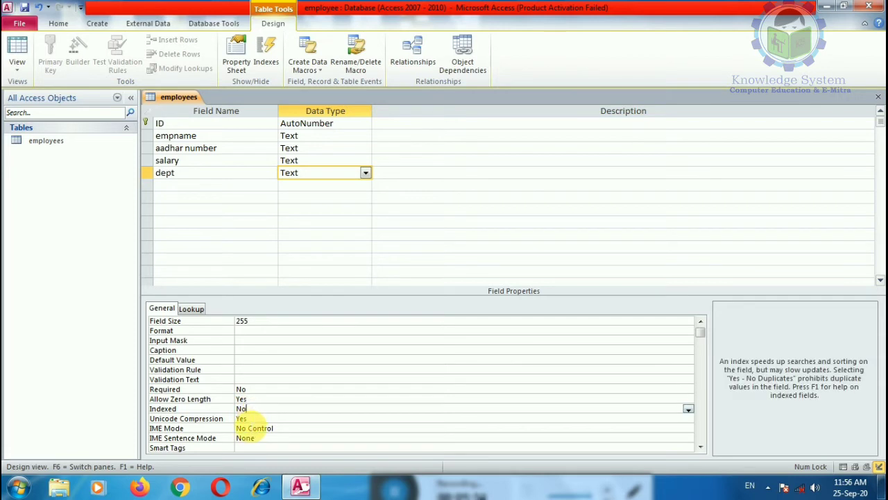
{"action": "left_click", "coordinate": [250, 429]}
{"action": "left_click", "coordinate": [249, 438]}
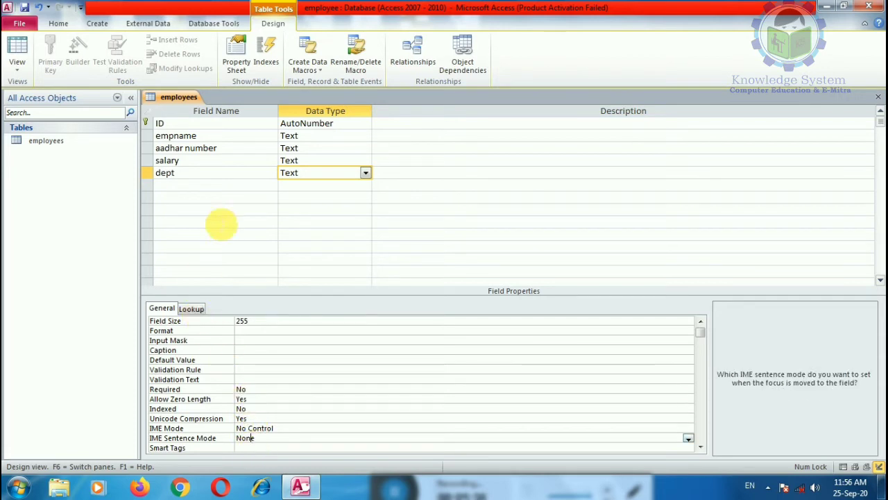
{"action": "left_click", "coordinate": [351, 185]}
{"action": "left_click", "coordinate": [365, 185]}
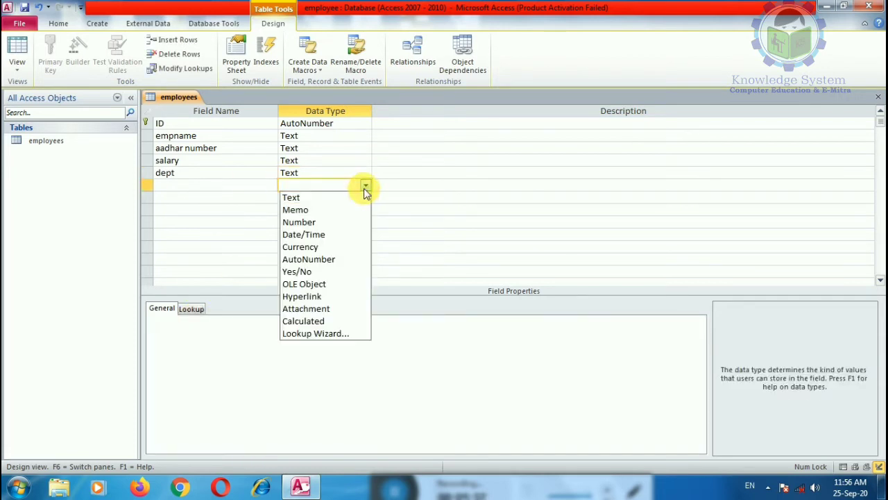
Make the new field Date/Time and save the table when the input mask wizard asks.
{"action": "left_click", "coordinate": [324, 234]}
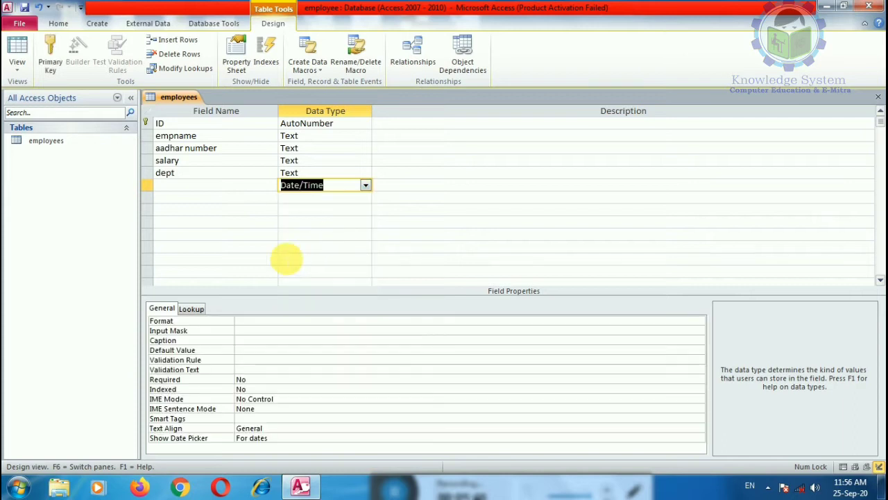
{"action": "left_click", "coordinate": [253, 333]}
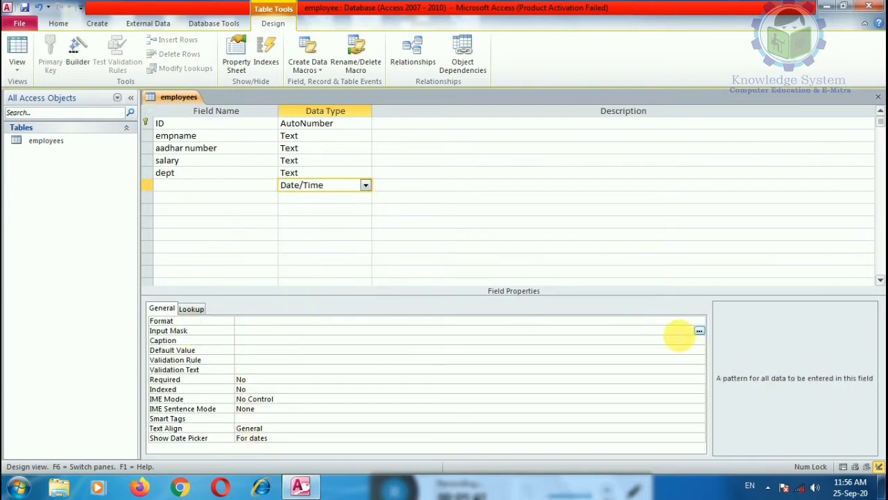
{"action": "left_click", "coordinate": [700, 333]}
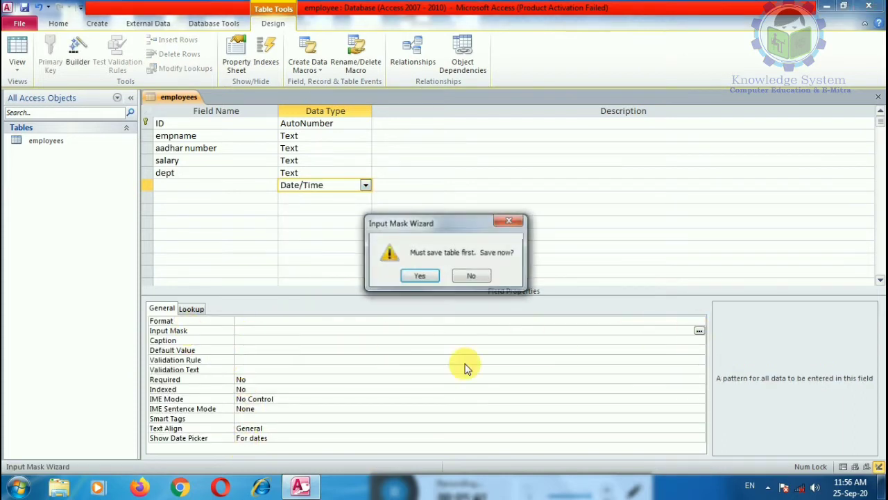
{"action": "left_click", "coordinate": [417, 279]}
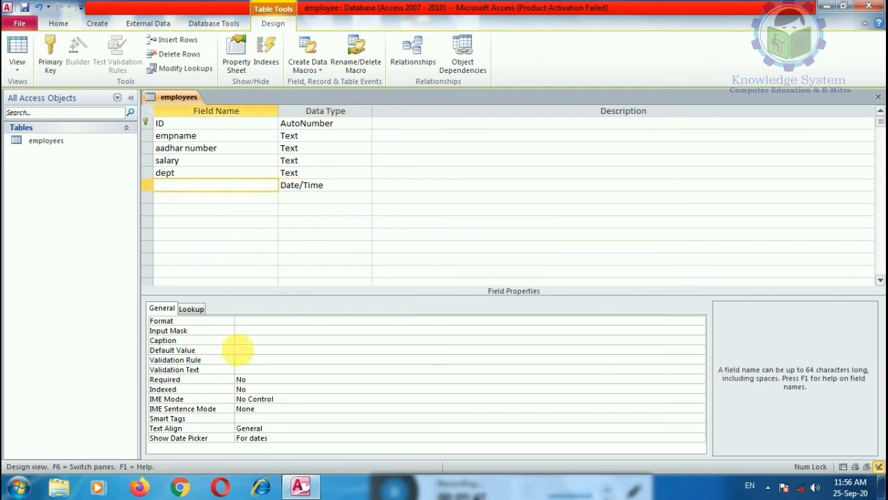
Set the date field's Default Value to #01-Jan-20# and review its other properties.
{"action": "left_click", "coordinate": [243, 351]}
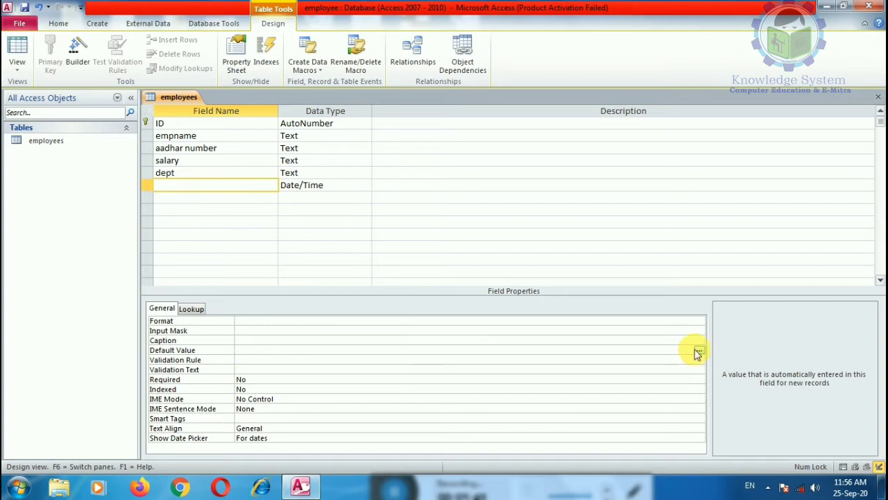
{"action": "left_click", "coordinate": [700, 350]}
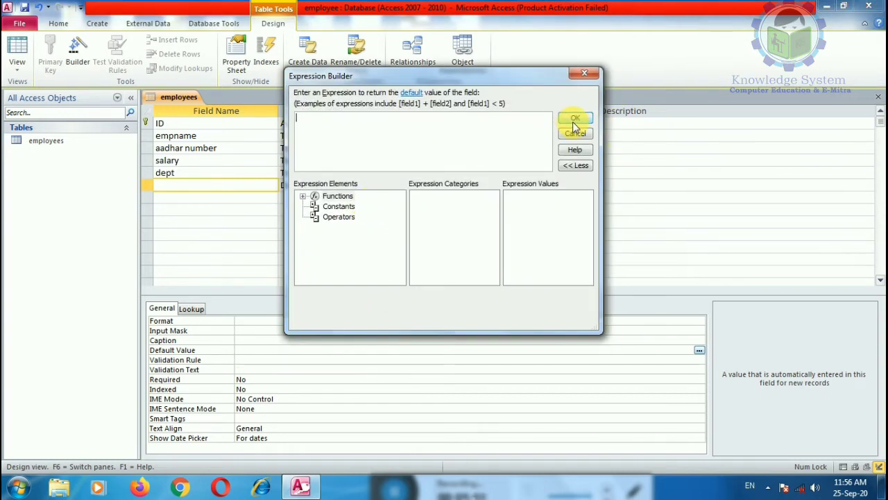
{"action": "left_click", "coordinate": [575, 120]}
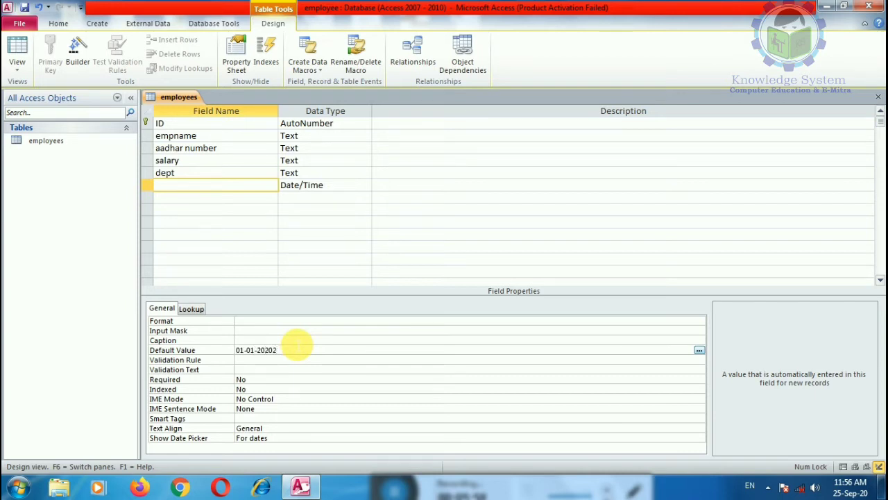
{"action": "left_click", "coordinate": [281, 362]}
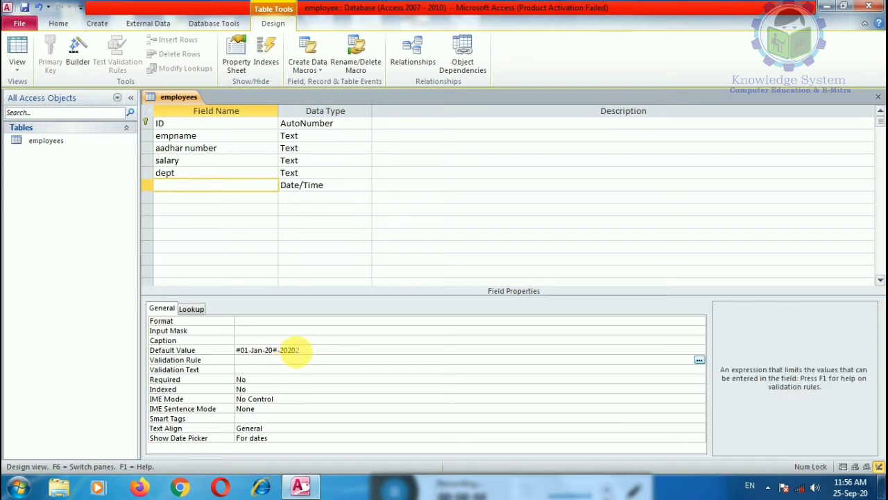
{"action": "left_click", "coordinate": [308, 351]}
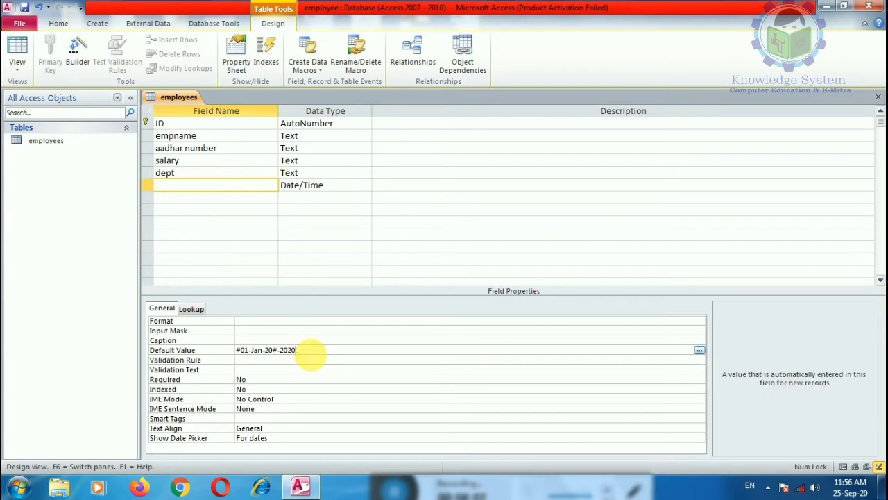
{"action": "left_click", "coordinate": [308, 364]}
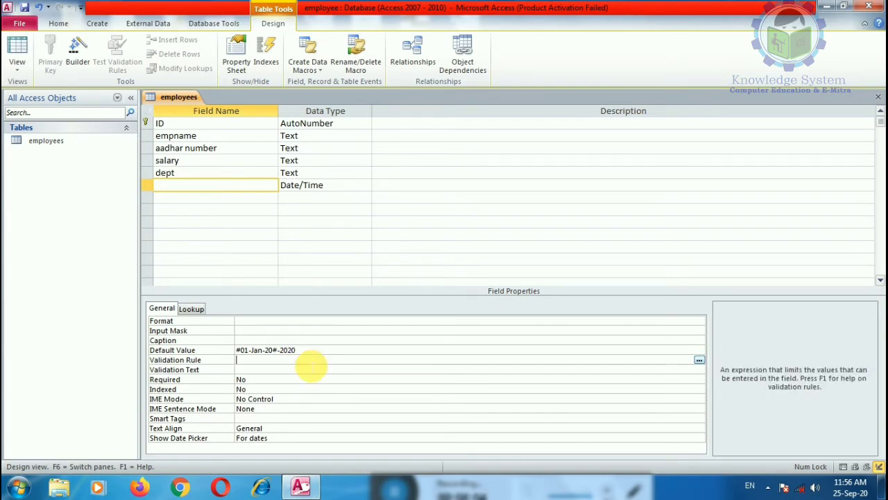
{"action": "left_click", "coordinate": [240, 370]}
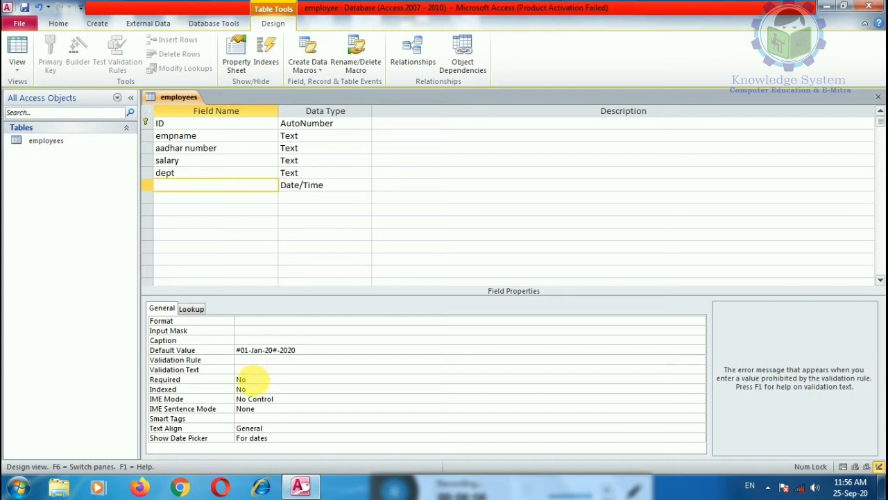
{"action": "left_click", "coordinate": [263, 380]}
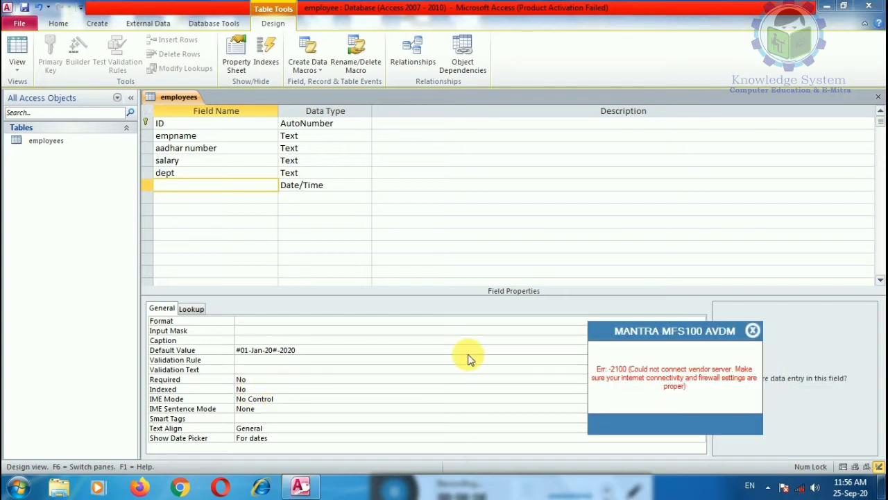
{"action": "left_click", "coordinate": [755, 323]}
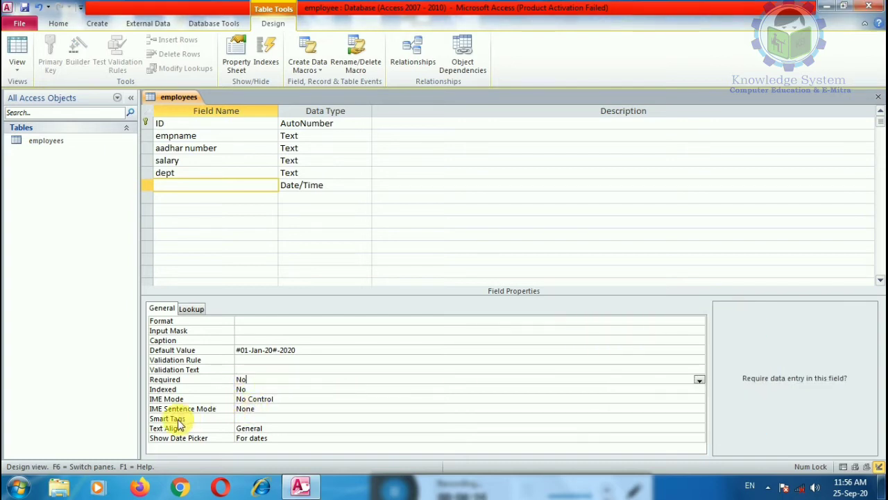
{"action": "left_click", "coordinate": [192, 308]}
{"action": "left_click", "coordinate": [161, 308]}
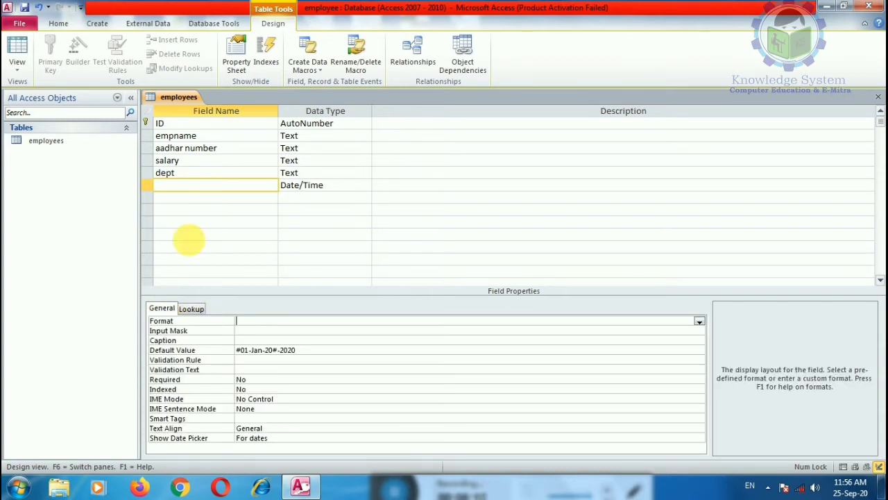
Name the Date/Time field 'joining date'.
{"action": "left_click", "coordinate": [214, 186]}
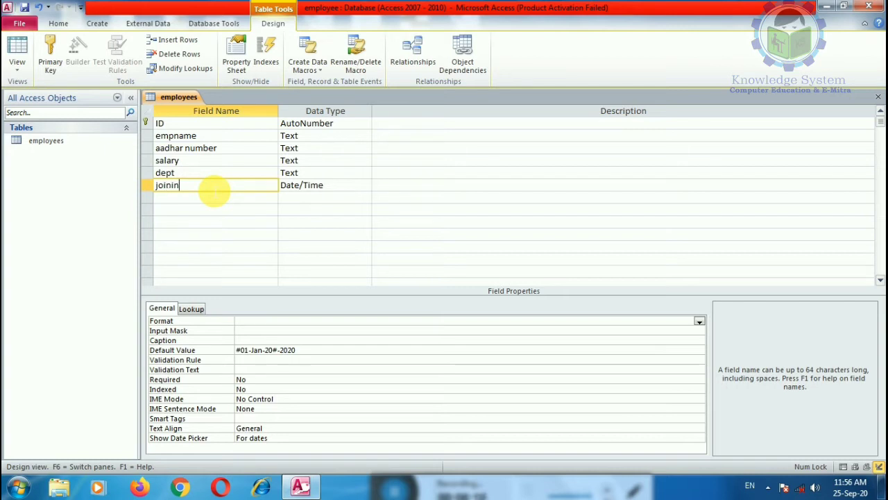
{"action": "type", "text": "joining date"}
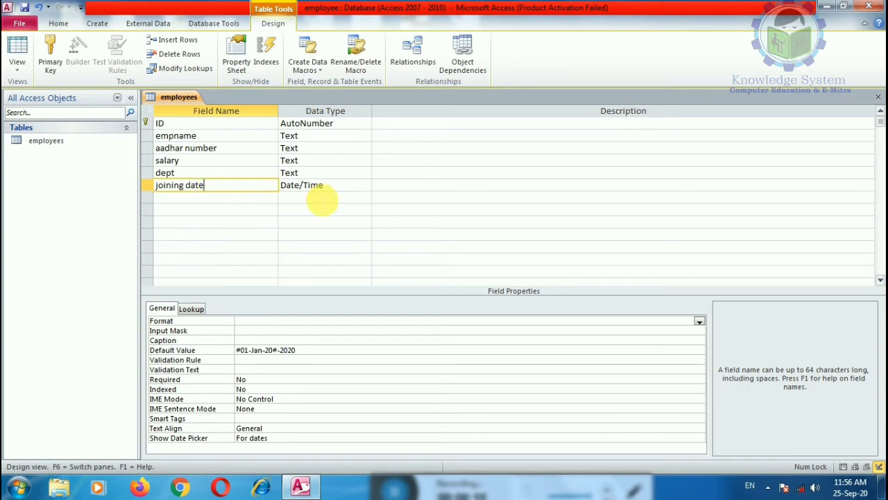
{"action": "left_click", "coordinate": [340, 209]}
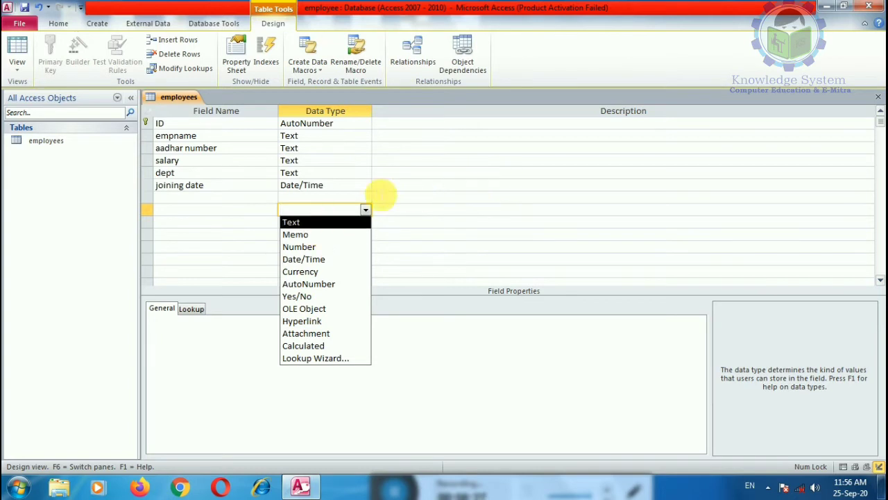
{"action": "left_click", "coordinate": [357, 184]}
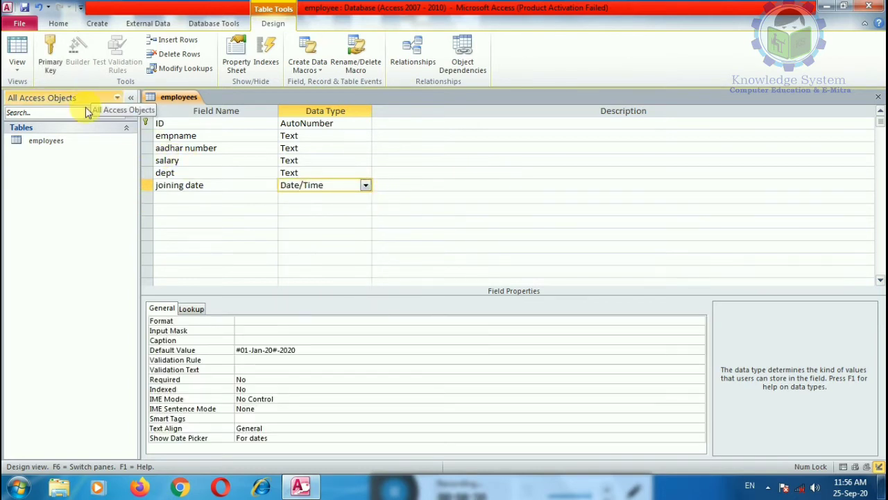
Open employees in Datasheet view, saving the design, and type the first employee's name.
{"action": "double_click", "coordinate": [55, 142]}
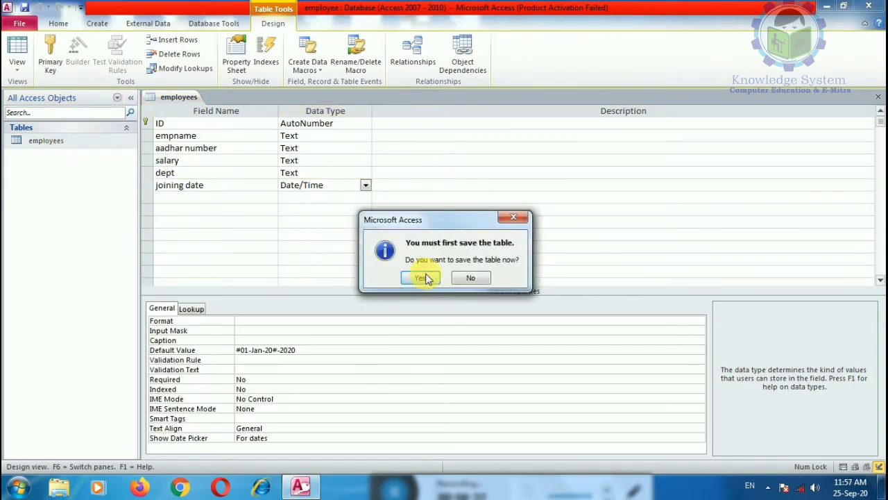
{"action": "left_click", "coordinate": [421, 278]}
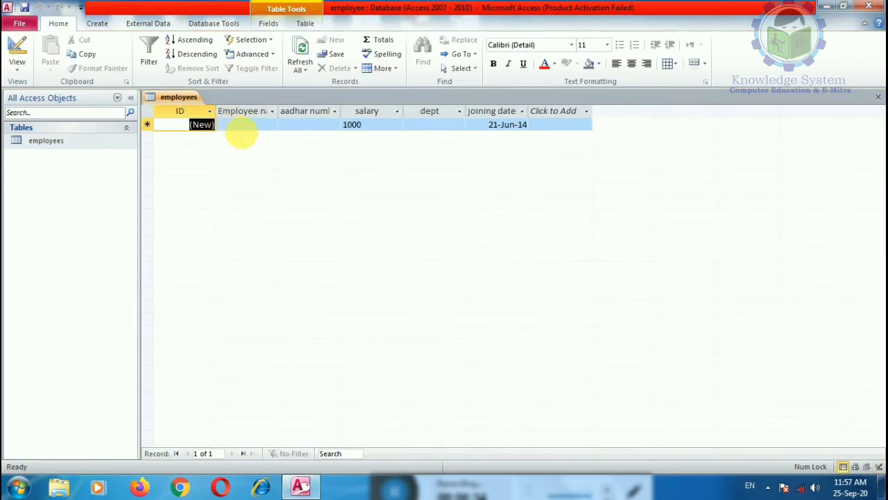
{"action": "left_click", "coordinate": [240, 129]}
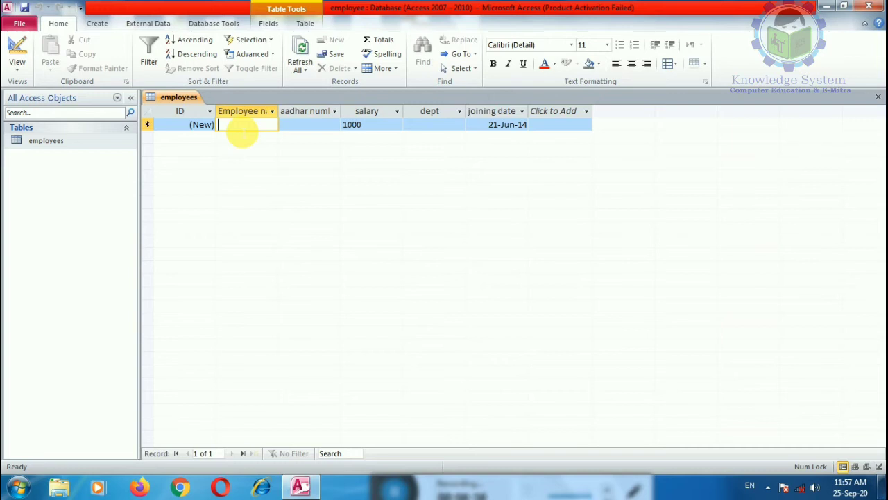
{"action": "type", "text": "RAy"}
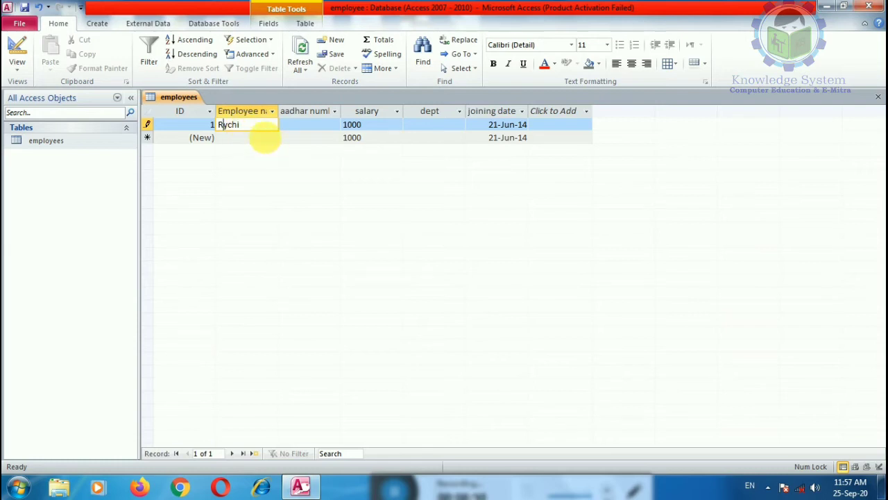
Dismiss the salary limit warning and enter record 1's Aadhaar number.
{"action": "left_click", "coordinate": [263, 137]}
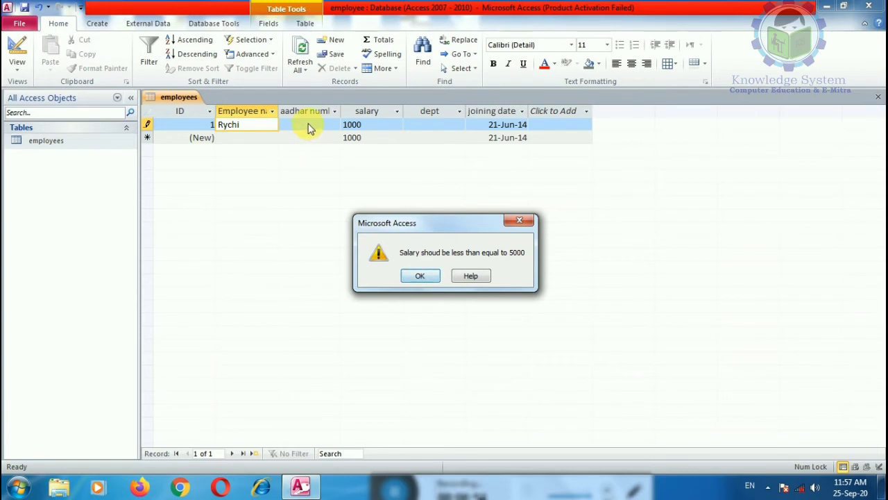
{"action": "left_click", "coordinate": [426, 277]}
{"action": "left_click", "coordinate": [319, 125]}
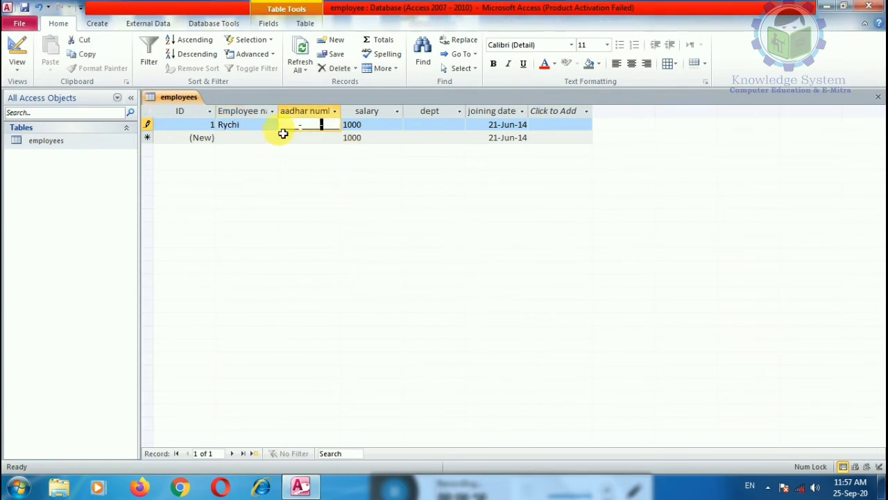
{"action": "key", "text": "shift+Tab"}
{"action": "key", "text": "shift+Tab"}
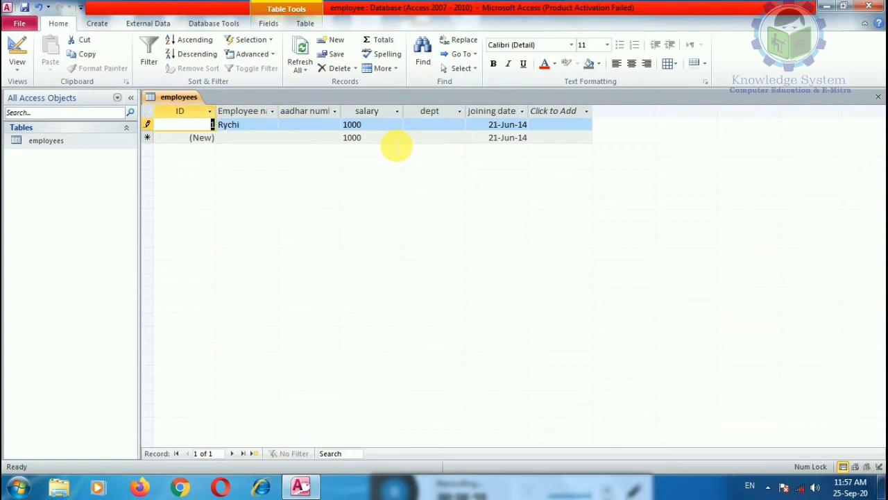
{"action": "key", "text": "Tab"}
{"action": "key", "text": "Tab"}
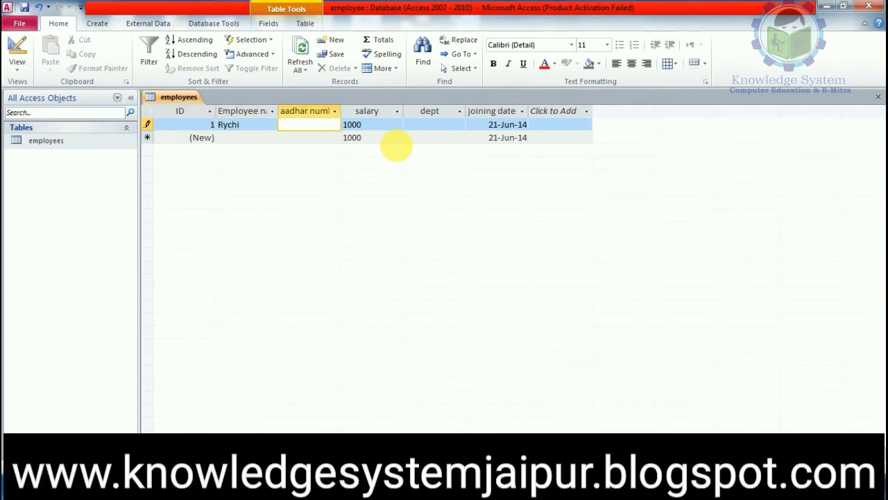
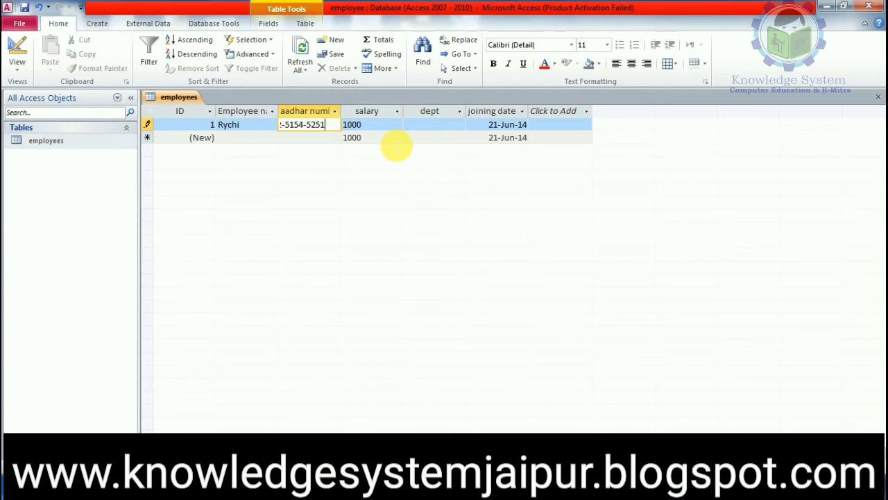
{"action": "key", "text": "Tab"}
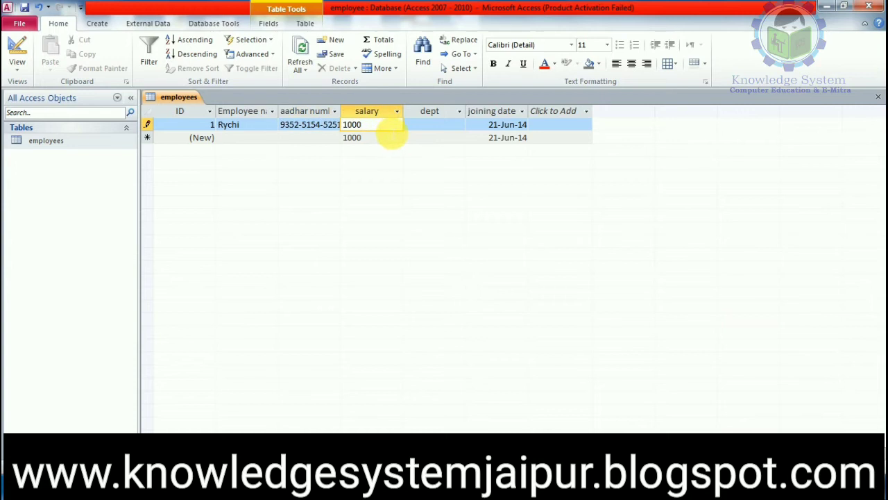
Give record 1 salary 4555, dept hr and joining date 19-Jun-14.
{"action": "left_click", "coordinate": [385, 134]}
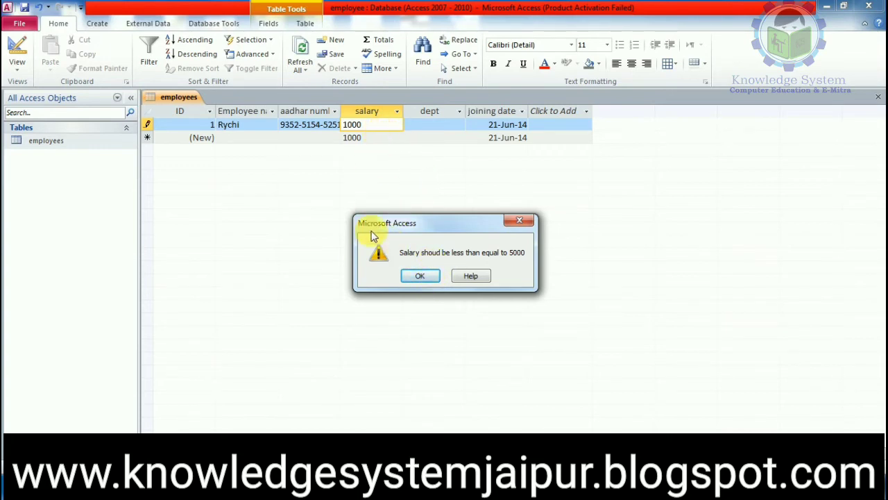
{"action": "left_click", "coordinate": [420, 276]}
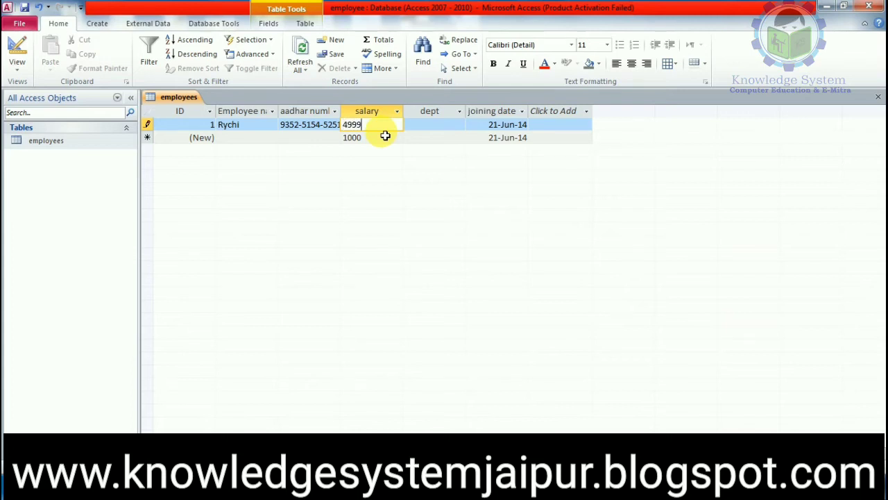
{"action": "left_click", "coordinate": [390, 141]}
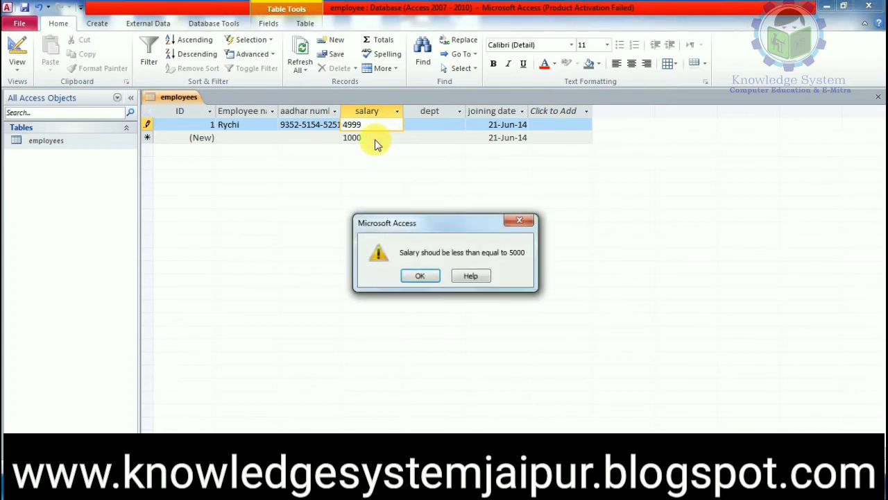
{"action": "left_click", "coordinate": [418, 276]}
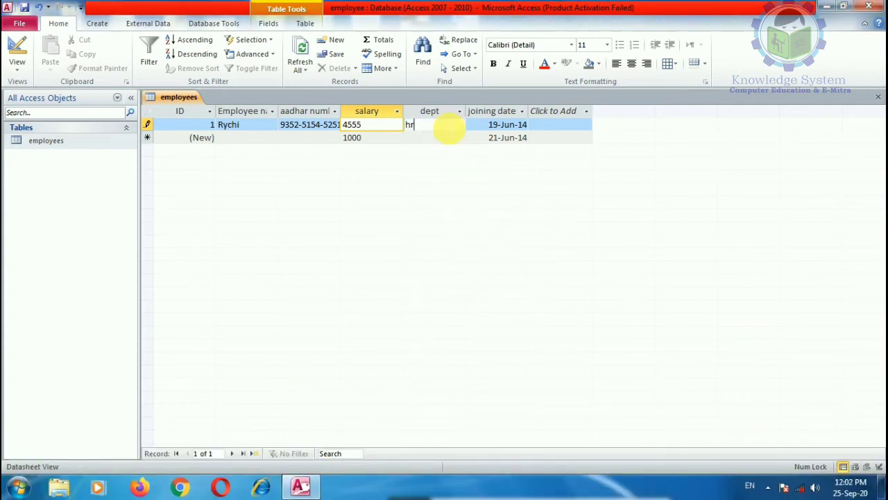
{"action": "left_click", "coordinate": [452, 129]}
{"action": "left_click", "coordinate": [559, 126]}
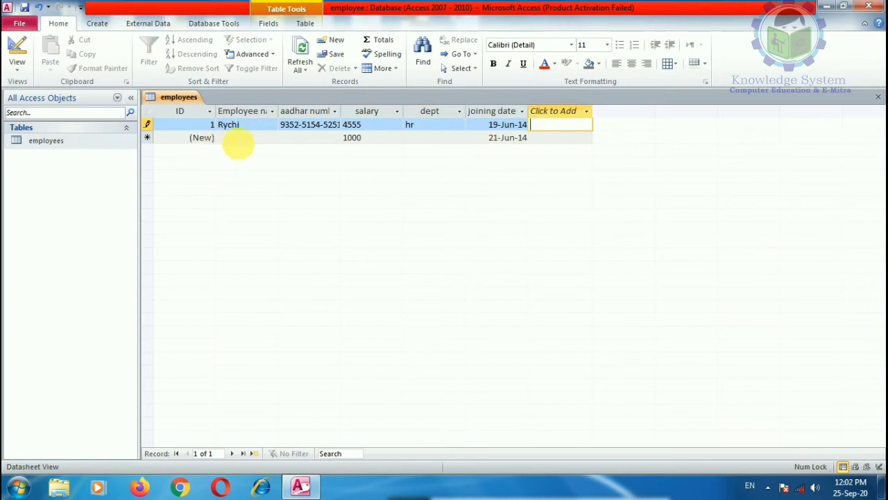
Add a second employee with name, Aadhaar number, default salary 1000 and dept Sales.
{"action": "left_click", "coordinate": [236, 138]}
{"action": "left_click", "coordinate": [202, 144]}
{"action": "left_click", "coordinate": [238, 139]}
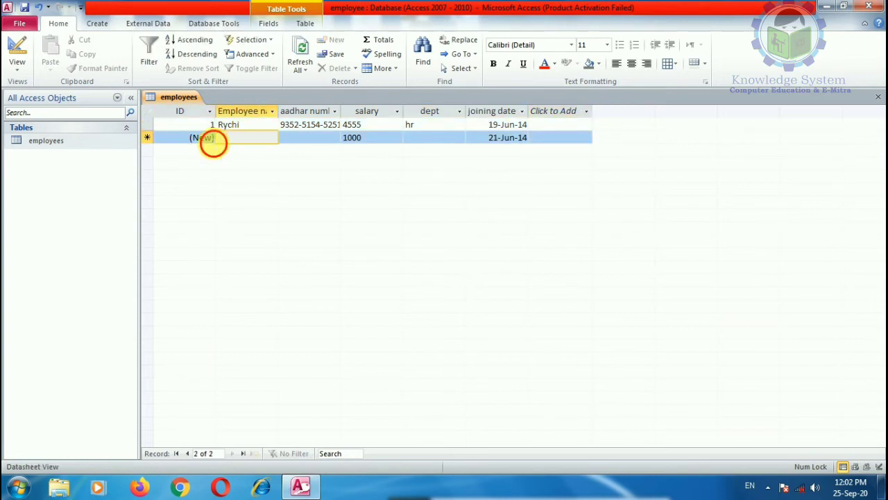
{"action": "left_click", "coordinate": [211, 139]}
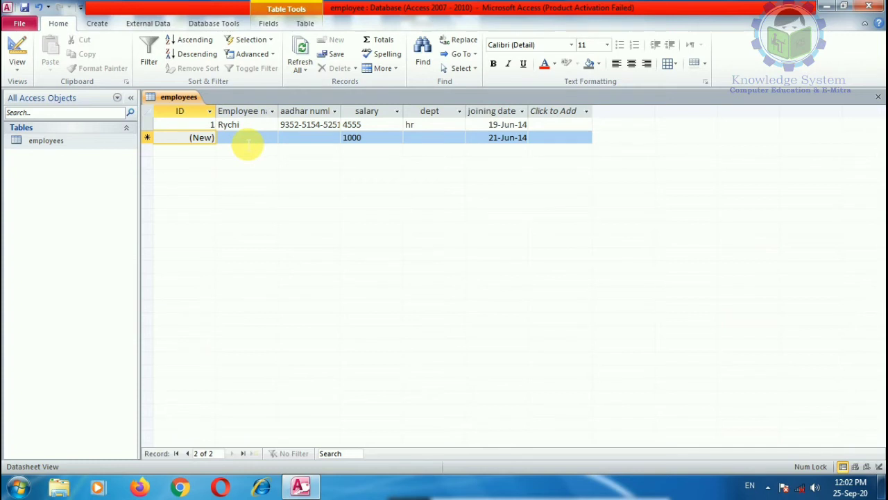
{"action": "type", "text": "1"}
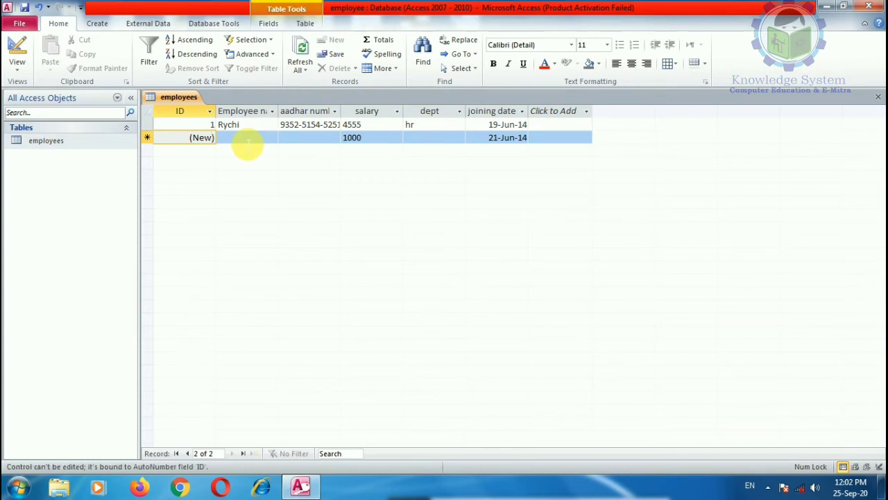
{"action": "left_click", "coordinate": [248, 142]}
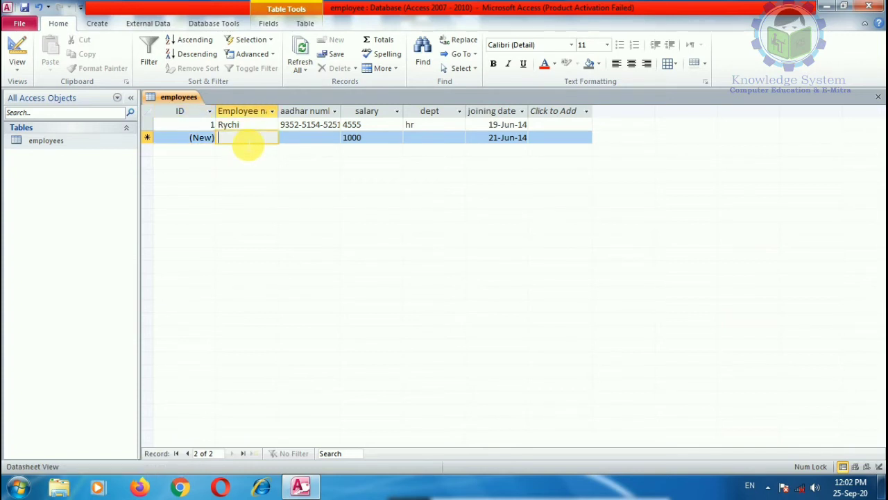
{"action": "type", "text": "jyoti"}
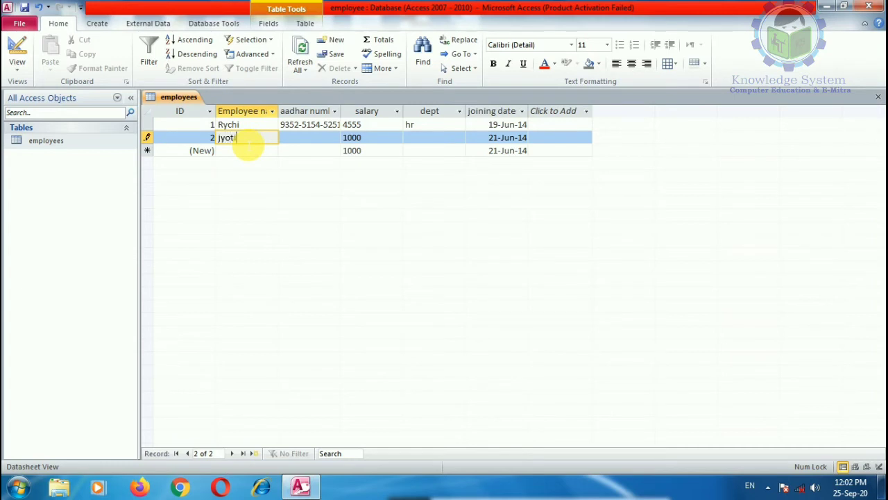
{"action": "key", "text": "Tab"}
{"action": "type", "text": "89"}
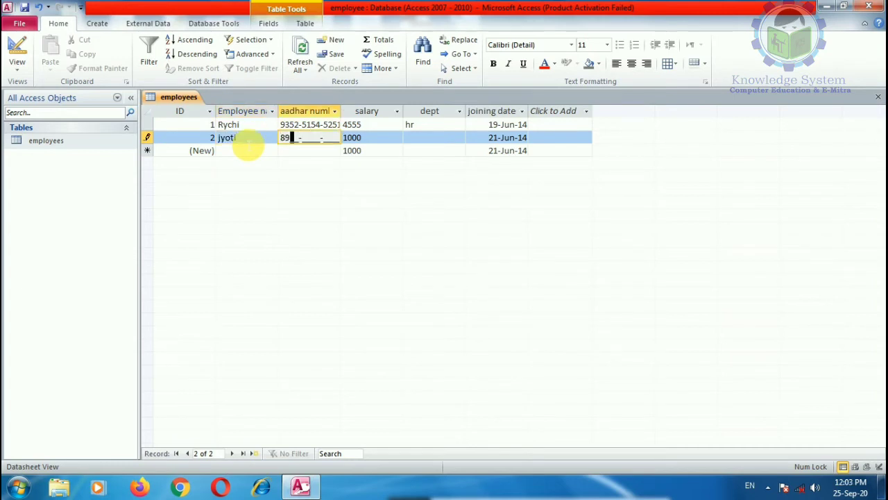
{"action": "type", "text": "8989898989"}
{"action": "key", "text": "Tab"}
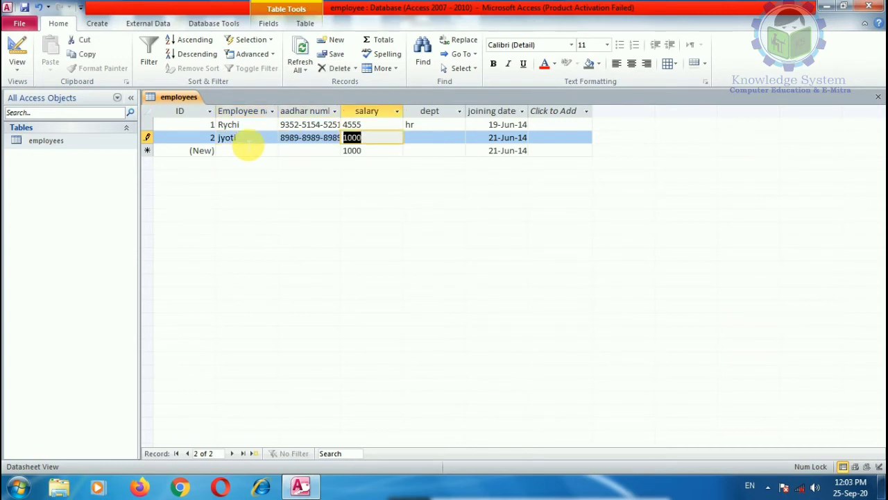
{"action": "key", "text": "Tab"}
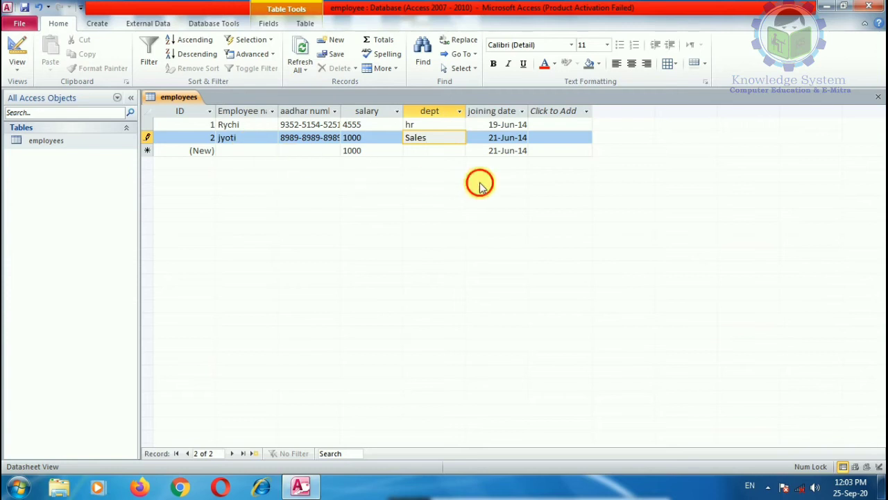
Enter a third employee with Aadhaar number, salary 3333 and dept corrected to Marketing.
{"action": "left_click", "coordinate": [251, 154]}
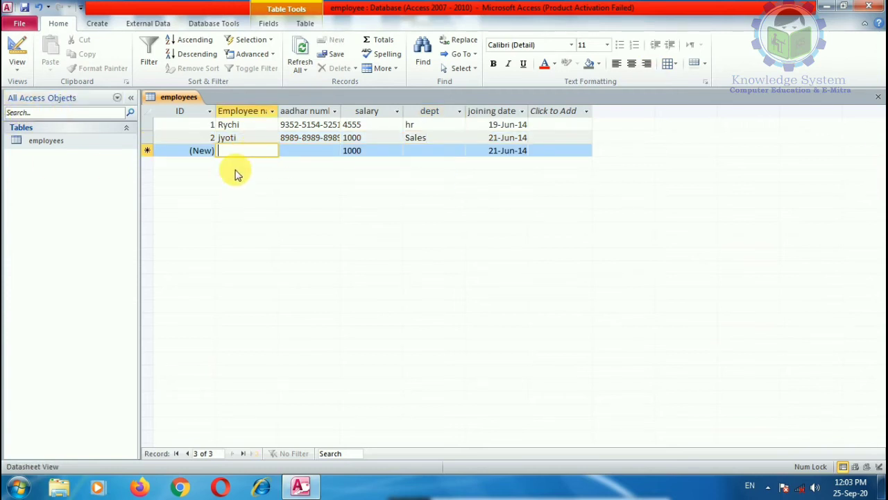
{"action": "type", "text": "mohit"}
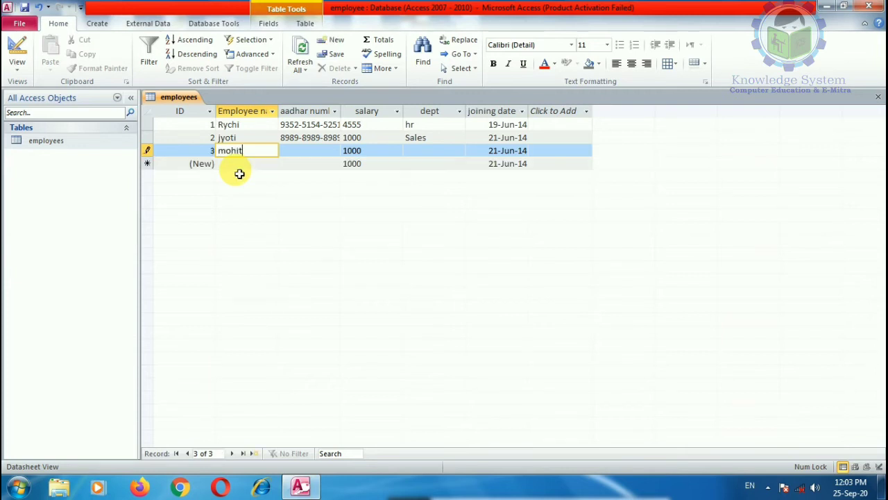
{"action": "key", "text": "Tab"}
{"action": "type", "text": "8978-9789-7897"}
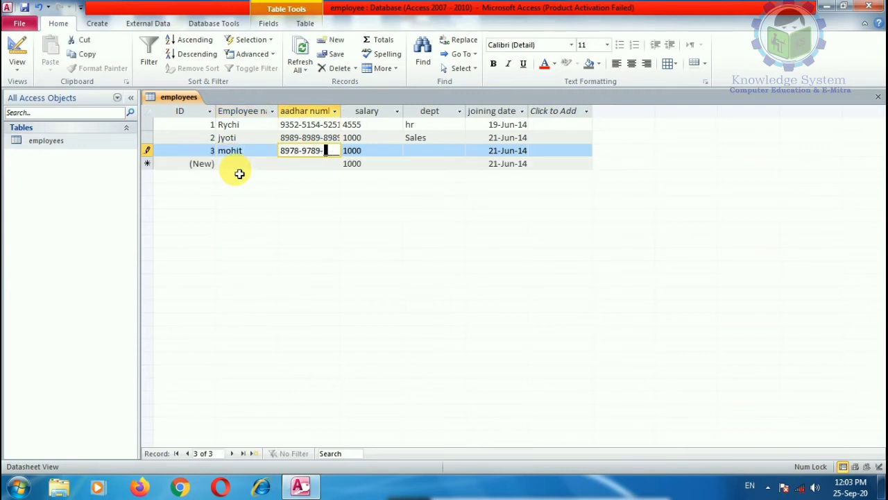
{"action": "key", "text": "Tab"}
{"action": "key", "text": "Tab"}
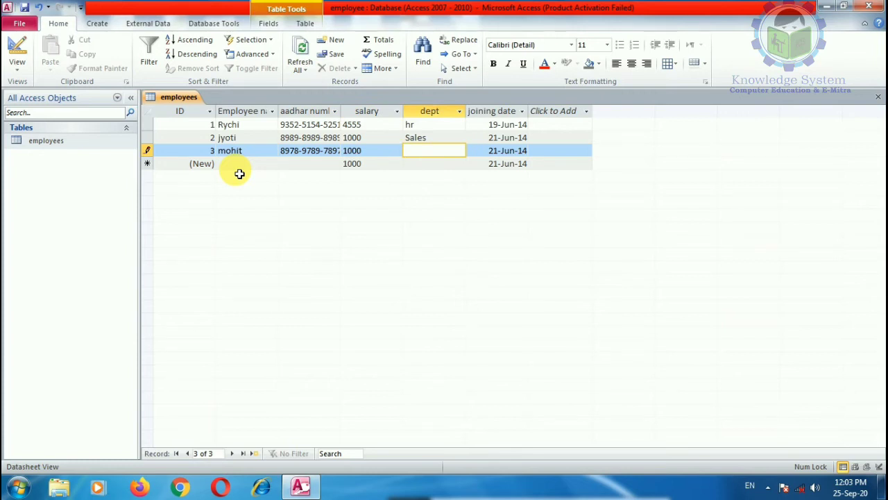
{"action": "left_click", "coordinate": [347, 149]}
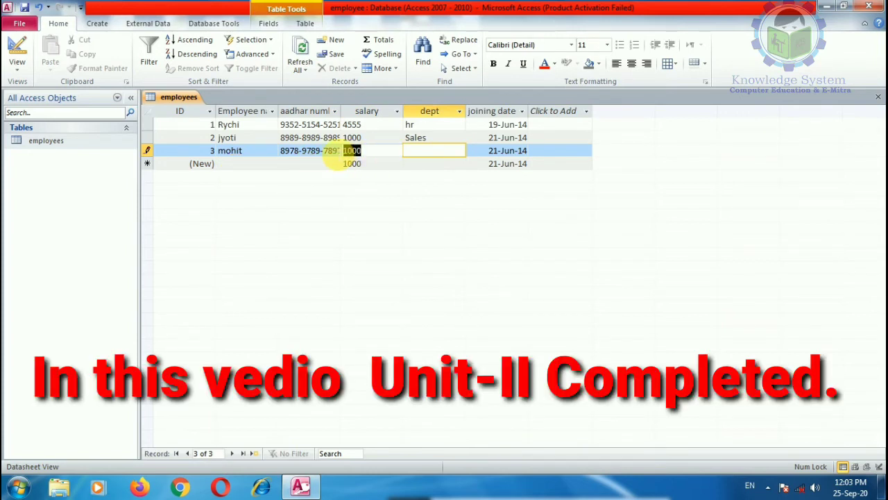
{"action": "type", "text": "3333"}
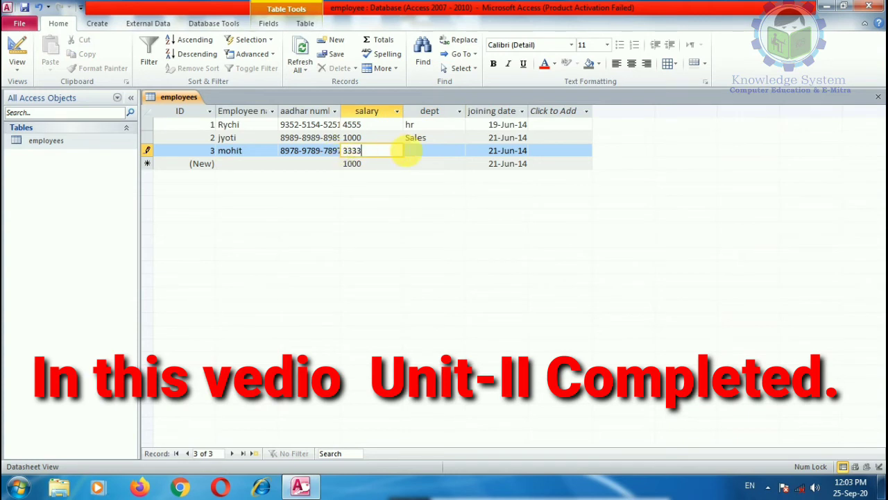
{"action": "left_click", "coordinate": [420, 152]}
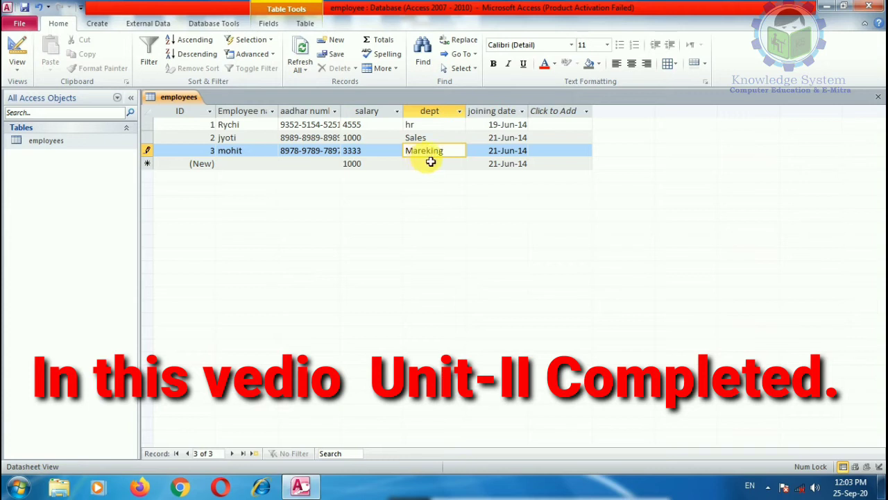
{"action": "left_click_drag", "start_coordinate": [444, 154], "coordinate": [381, 158]}
{"action": "type", "text": "Mar"}
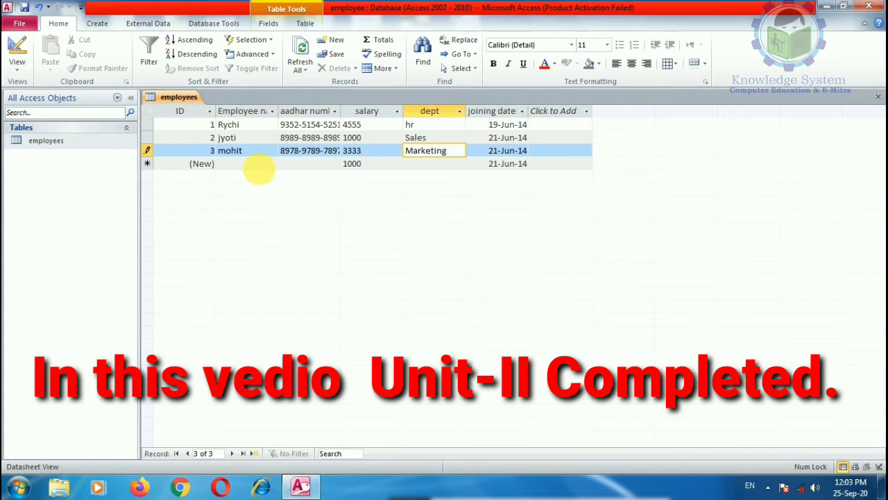
{"action": "key", "text": "Tab"}
Set the third employee's joining date to 03-Jun-14 with the date picker.
{"action": "left_click", "coordinate": [533, 150]}
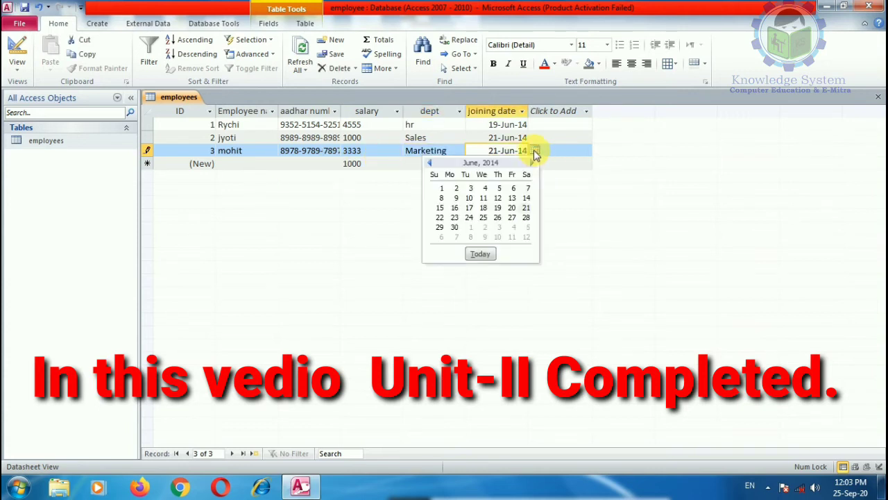
{"action": "left_click", "coordinate": [470, 187]}
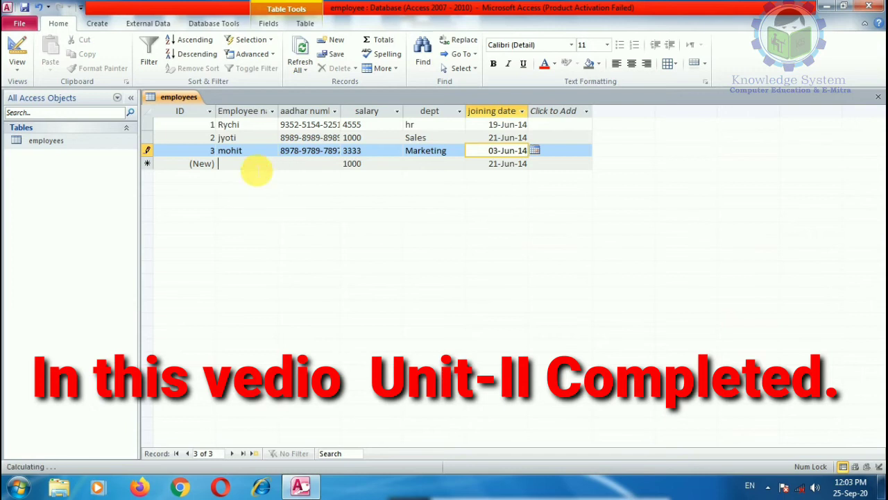
{"action": "left_click", "coordinate": [256, 166]}
Enter a fourth employee's name, Aadhaar number and salary 2322.
{"action": "type", "text": "sures"}
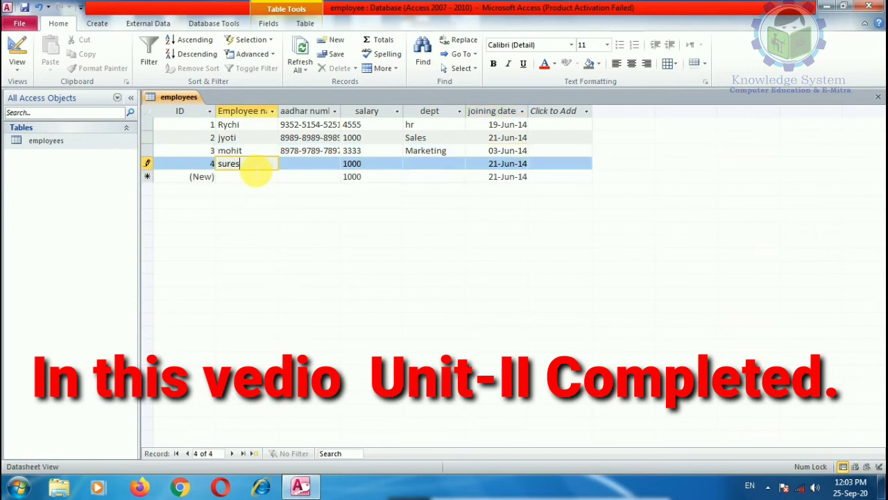
{"action": "type", "text": "h"}
{"action": "key", "text": "Tab"}
{"action": "type", "text": "7897-8978-9789"}
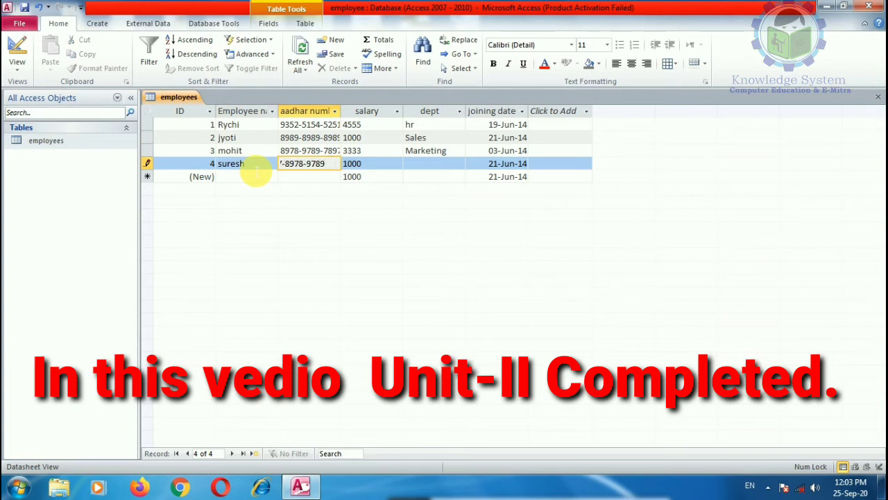
{"action": "key", "text": "Tab"}
{"action": "type", "text": "232"}
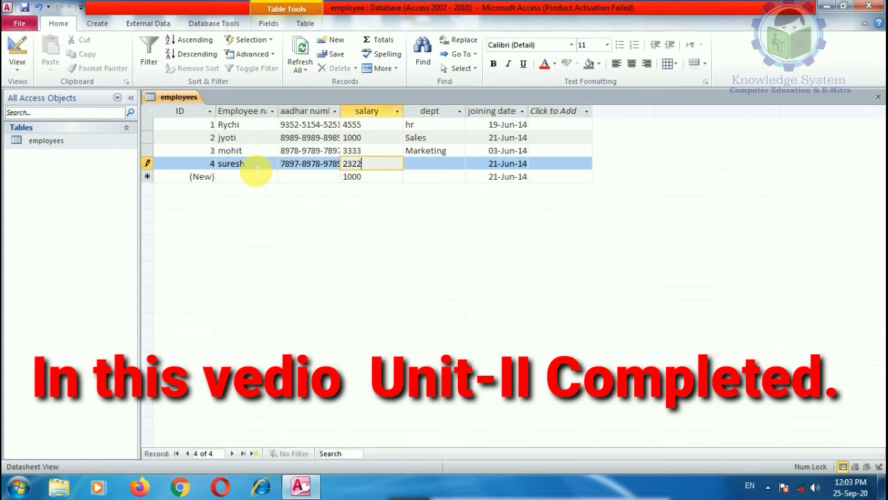
{"action": "type", "text": "2"}
{"action": "key", "text": "Tab"}
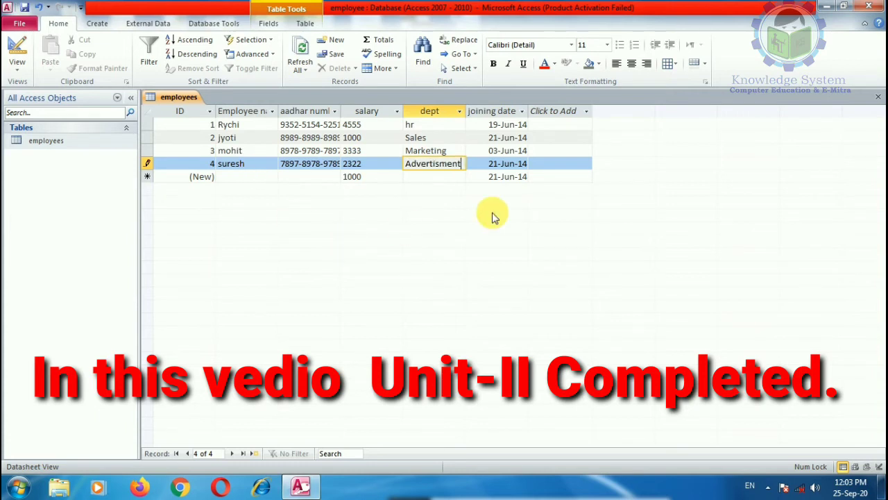
Save the fourth record with dept Advertisment and clear the next record's default 1000 salary.
{"action": "left_click", "coordinate": [583, 167]}
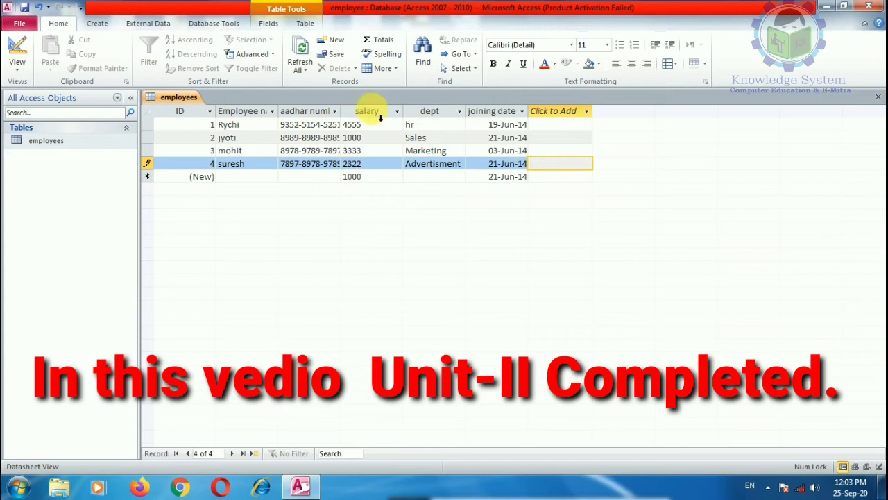
{"action": "left_click", "coordinate": [336, 55]}
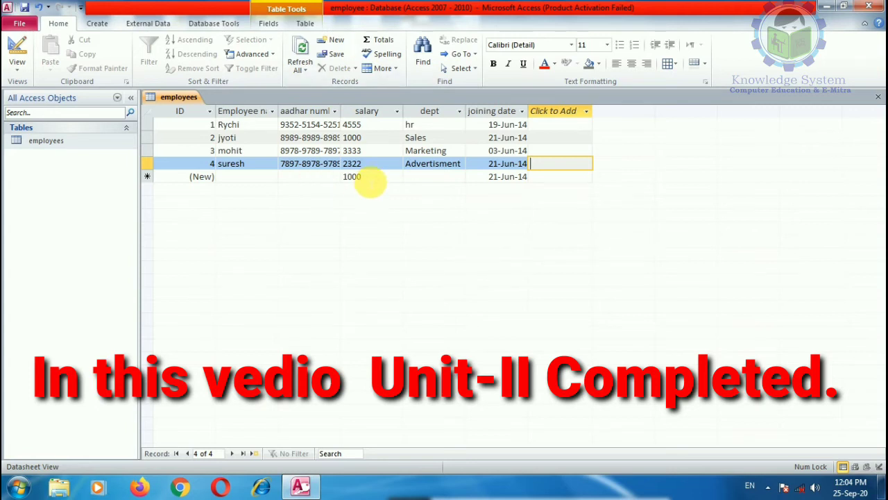
{"action": "left_click", "coordinate": [369, 179]}
{"action": "key", "text": "Delete"}
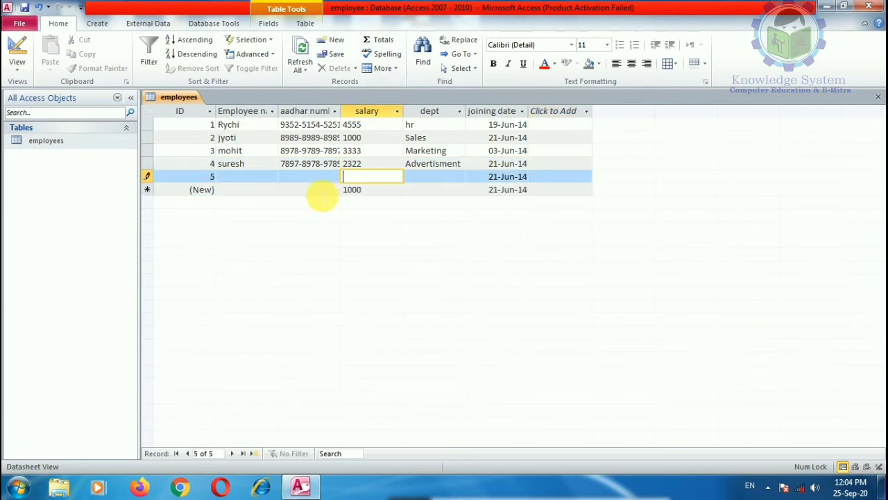
Add a Total row to the datasheet and set the salary total to Count.
{"action": "left_click", "coordinate": [366, 192]}
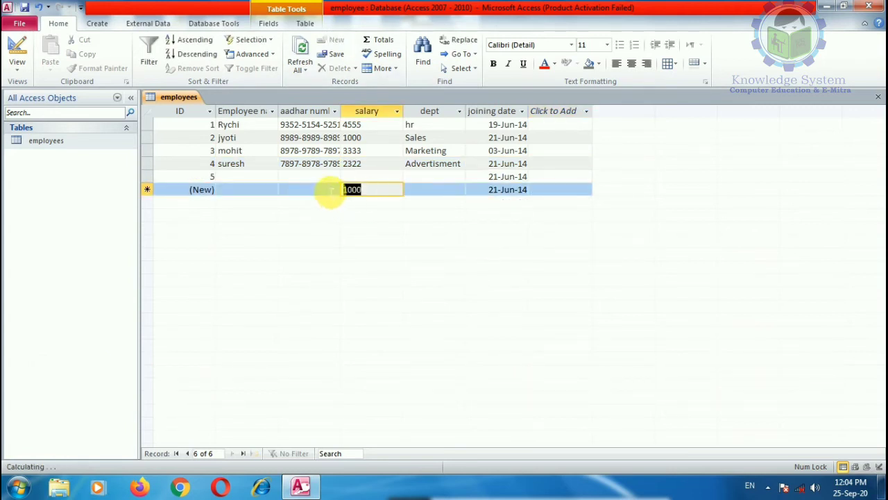
{"action": "left_click", "coordinate": [382, 41]}
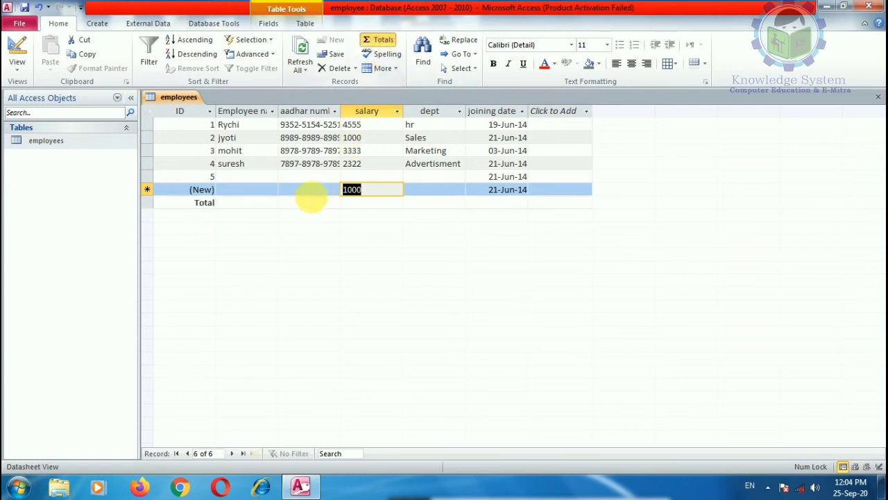
{"action": "left_click", "coordinate": [348, 203]}
{"action": "left_click", "coordinate": [365, 228]}
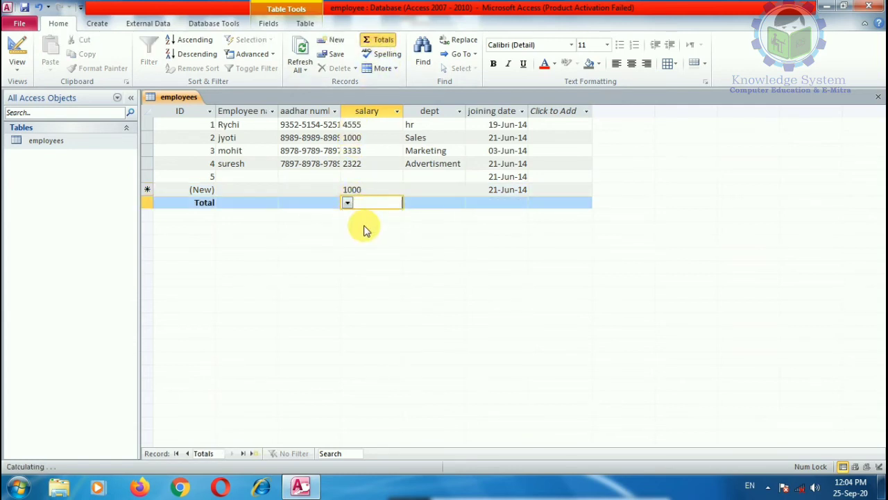
{"action": "left_click", "coordinate": [427, 206]}
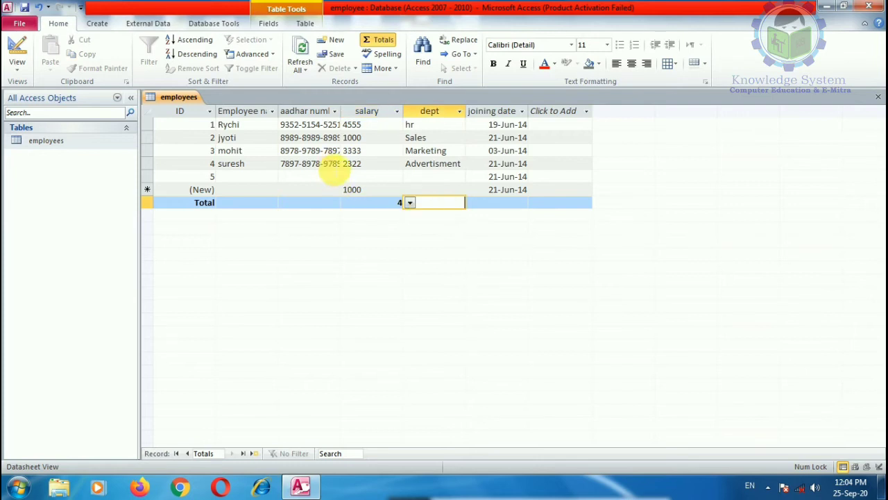
{"action": "left_click", "coordinate": [384, 207]}
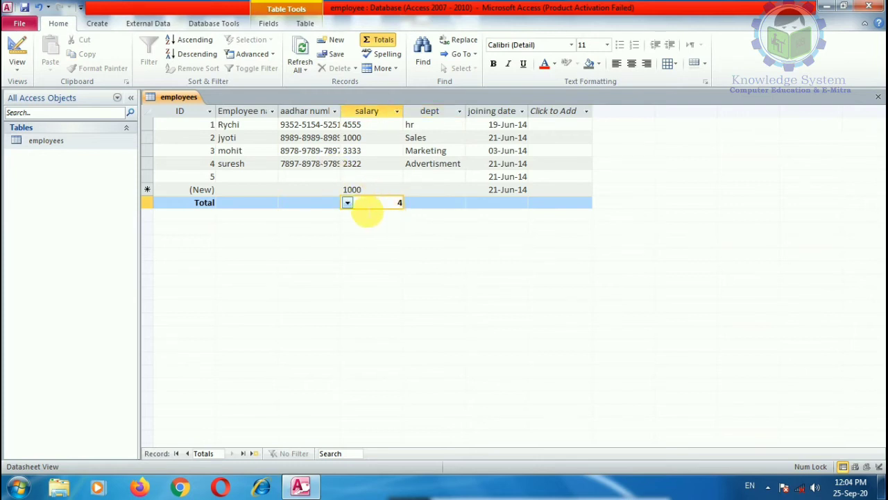
{"action": "left_click", "coordinate": [348, 204]}
Set the dept total to Count as well, showing 4.
{"action": "left_click", "coordinate": [386, 43]}
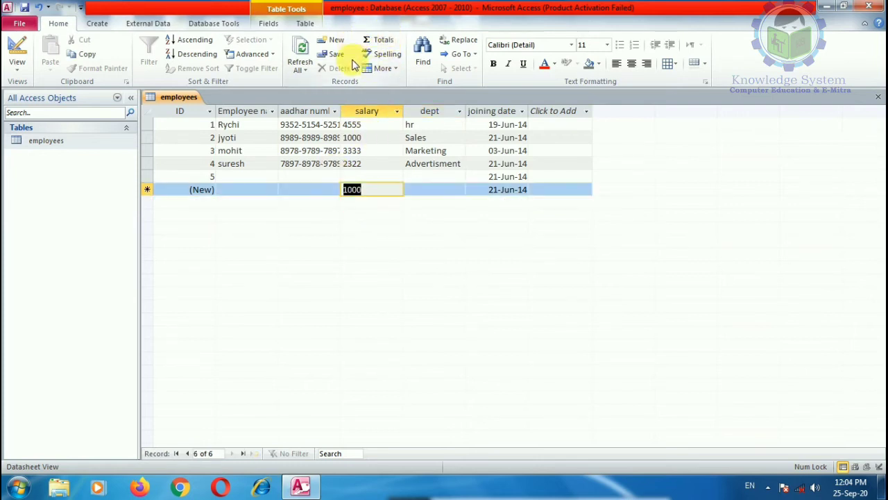
{"action": "left_click", "coordinate": [368, 41]}
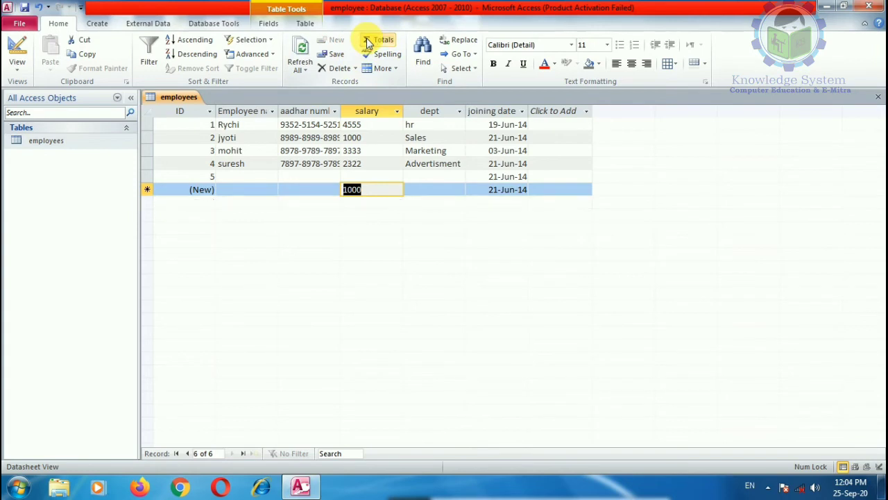
{"action": "left_click", "coordinate": [372, 42]}
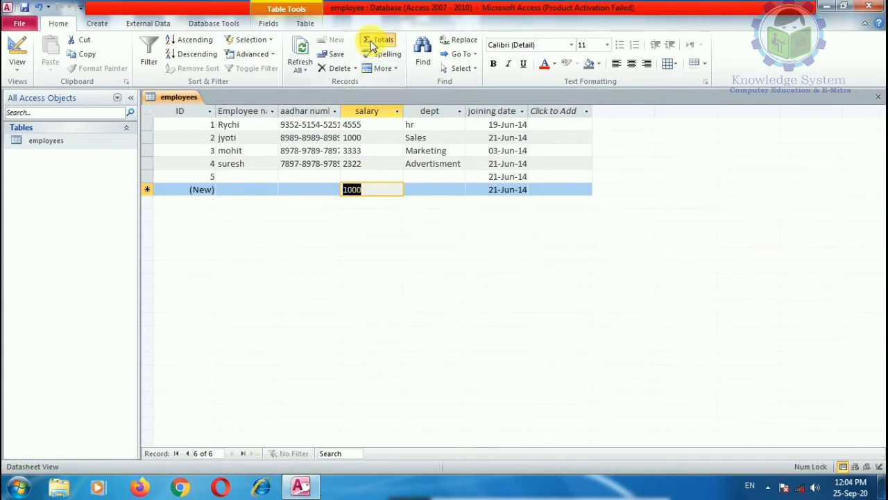
{"action": "left_click", "coordinate": [423, 204]}
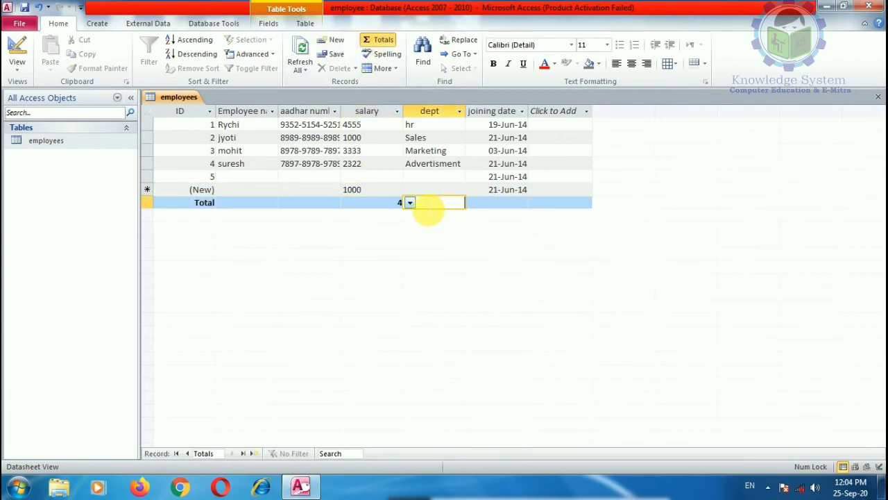
{"action": "left_click", "coordinate": [410, 203]}
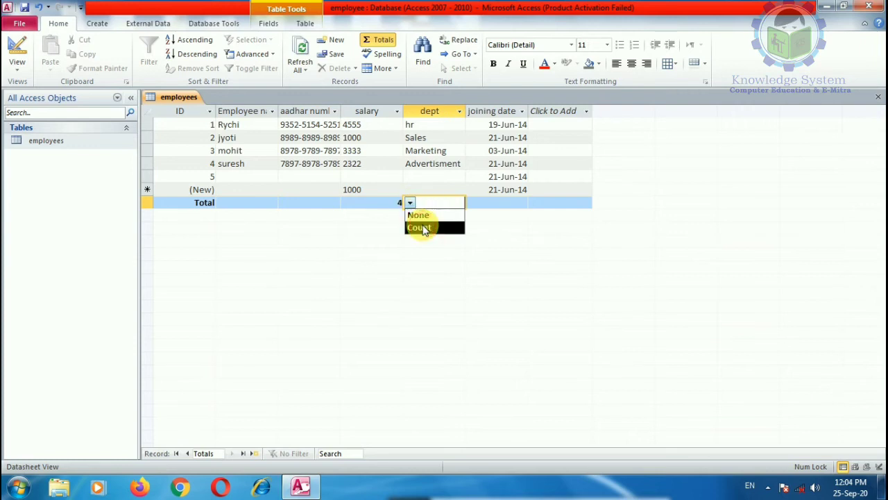
{"action": "left_click", "coordinate": [418, 216]}
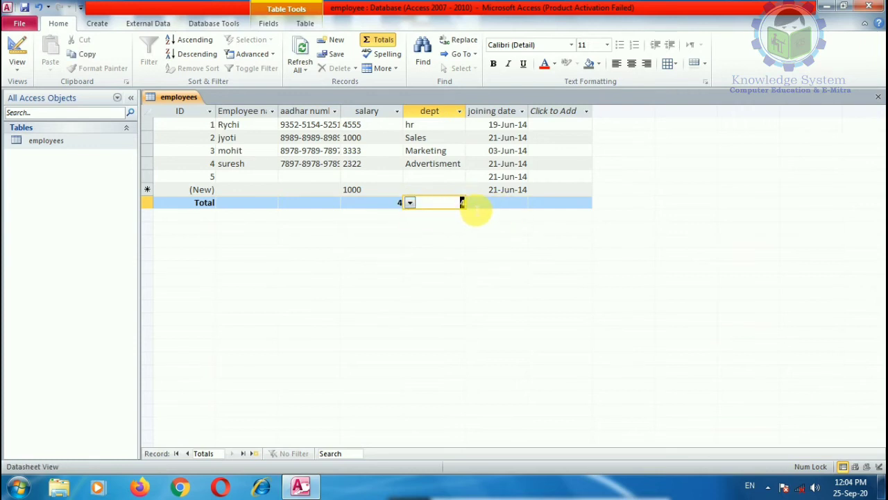
{"action": "left_click", "coordinate": [511, 203]}
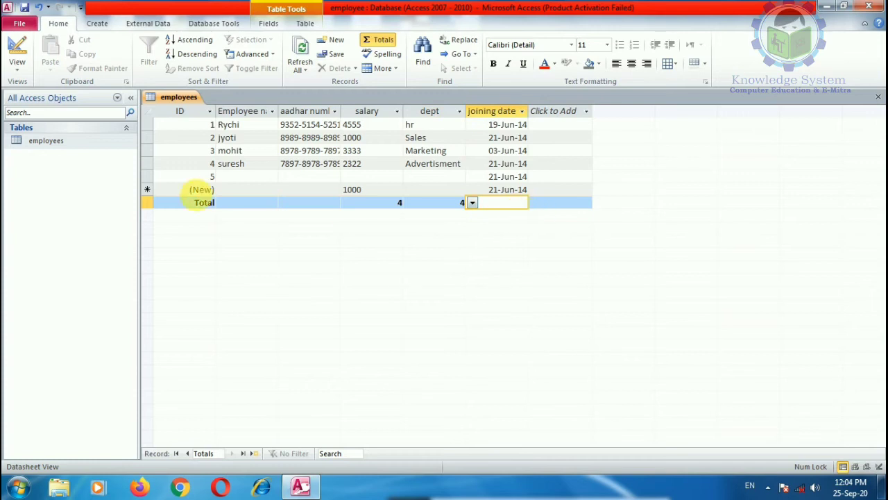
{"action": "left_click", "coordinate": [253, 203]}
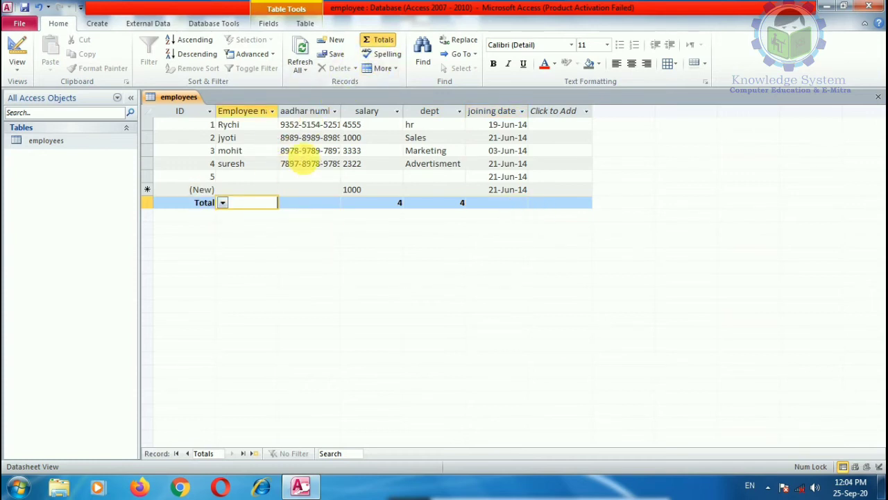
{"action": "left_click", "coordinate": [444, 150]}
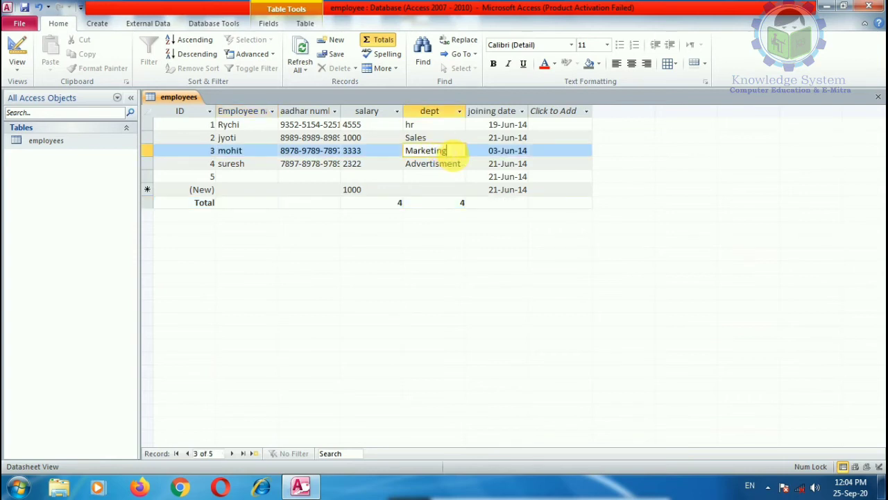
Spell-check the table: ignore one name, correct Advertisment to Advertisement and fix the first employee's name.
{"action": "left_click", "coordinate": [387, 55]}
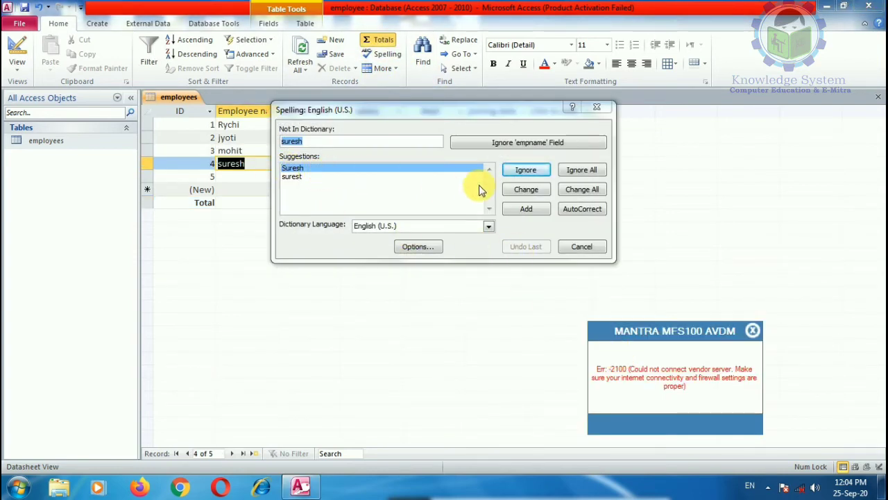
{"action": "left_click", "coordinate": [520, 173]}
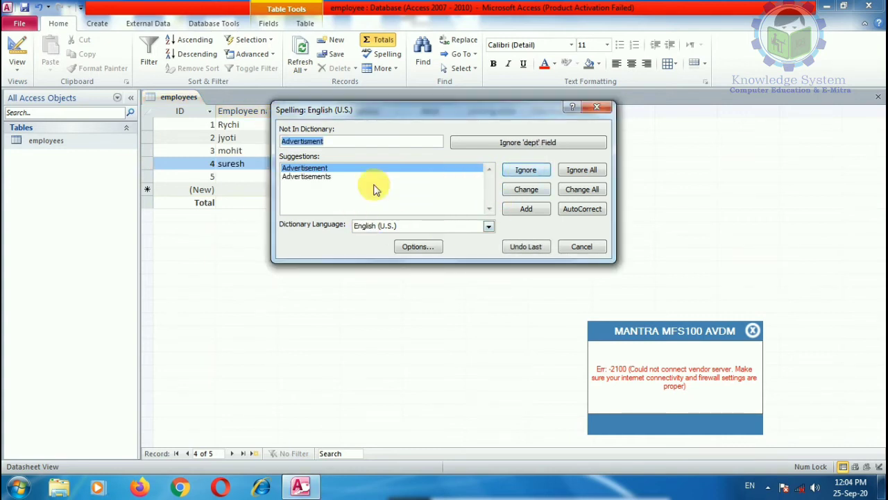
{"action": "left_click", "coordinate": [319, 176]}
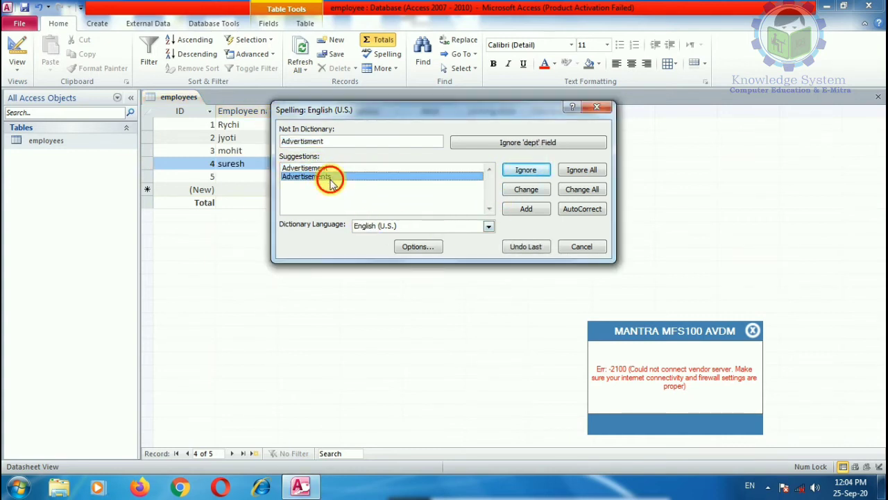
{"action": "left_click", "coordinate": [541, 192]}
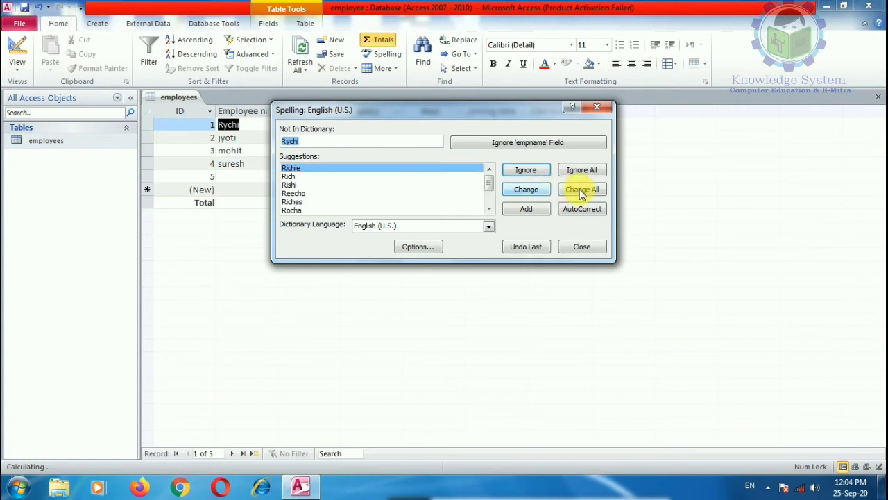
{"action": "left_click", "coordinate": [526, 190]}
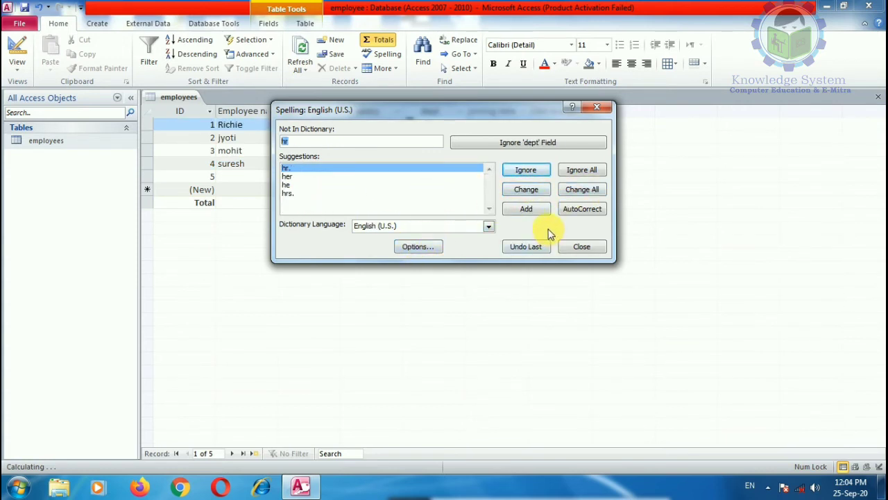
{"action": "left_click", "coordinate": [597, 106]}
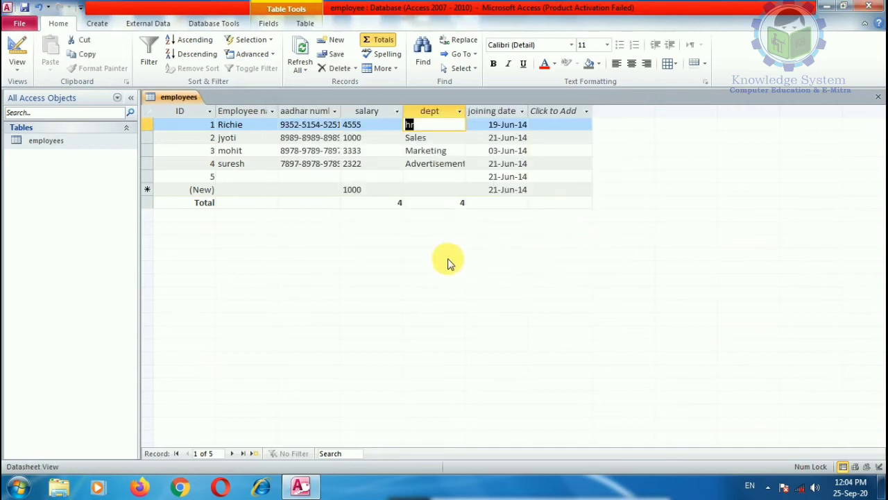
{"action": "left_click", "coordinate": [510, 164]}
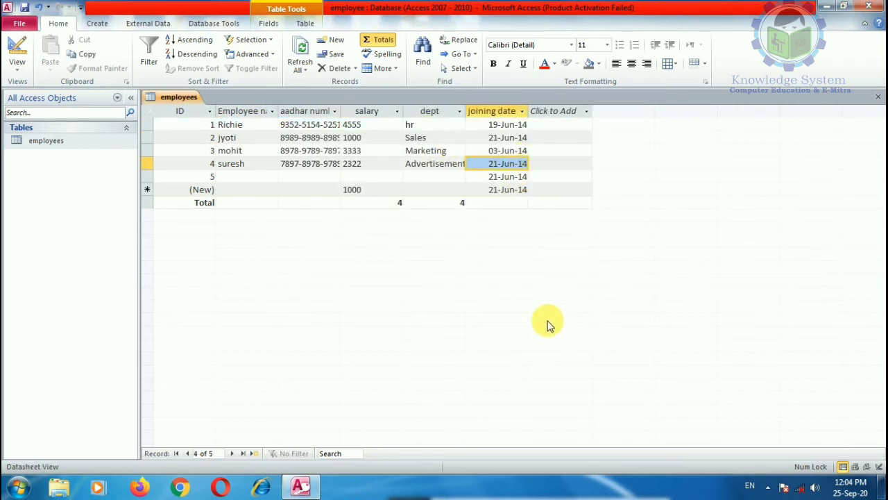
Select all datasheet columns and toggle bold, italic and underline on then off again.
{"action": "left_click", "coordinate": [186, 117]}
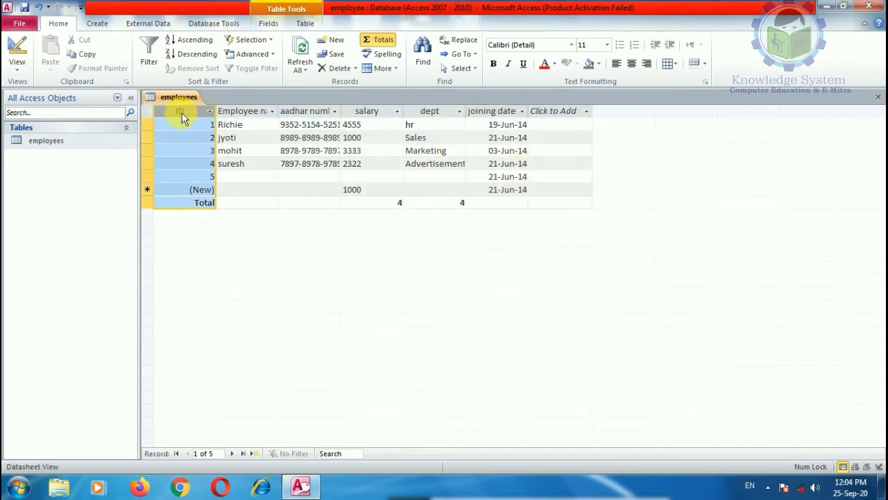
{"action": "left_click", "coordinate": [254, 150]}
{"action": "left_click_drag", "start_coordinate": [180, 112], "coordinate": [547, 170]}
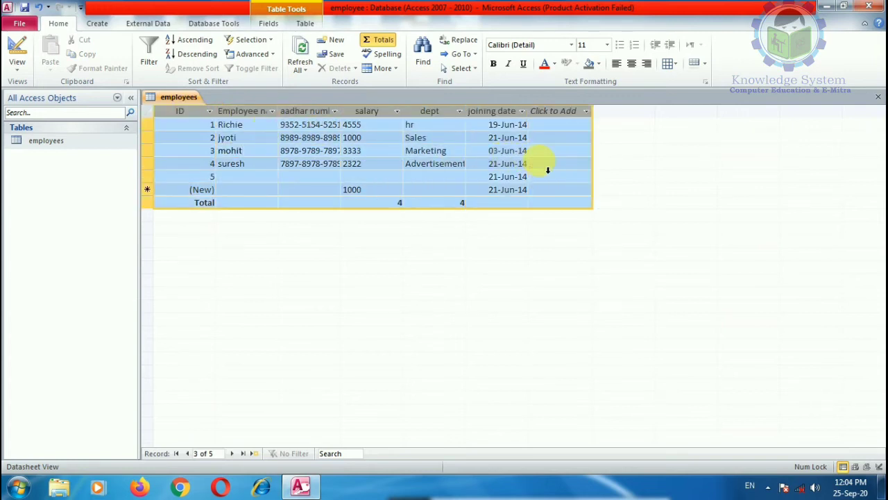
{"action": "left_click", "coordinate": [494, 63]}
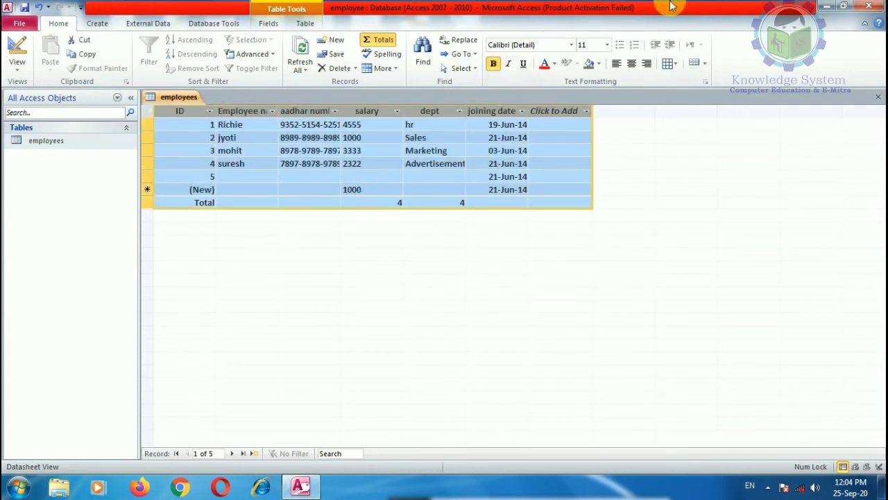
{"action": "left_click", "coordinate": [508, 63]}
{"action": "left_click", "coordinate": [525, 64]}
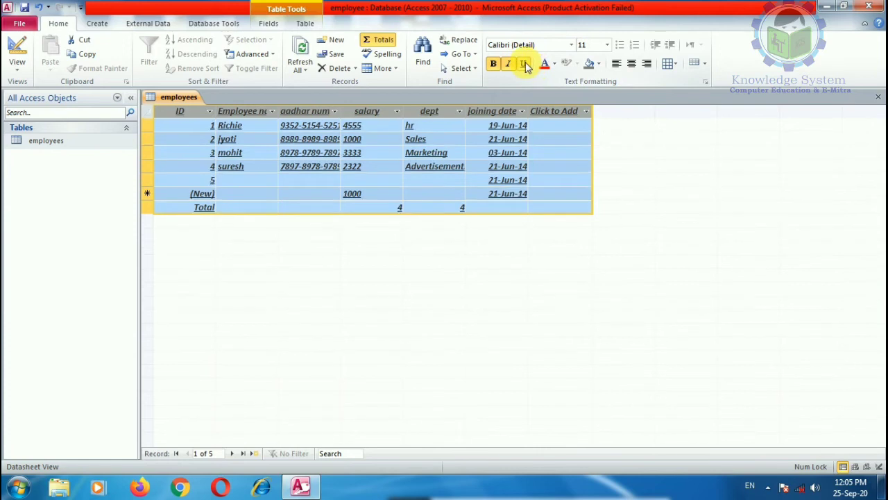
{"action": "left_click", "coordinate": [524, 64]}
{"action": "left_click", "coordinate": [508, 63]}
{"action": "left_click", "coordinate": [493, 63]}
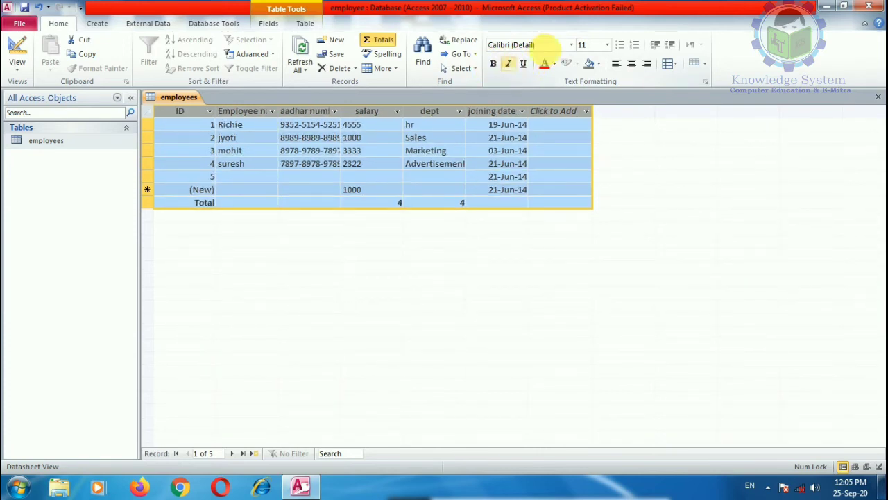
Set the datasheet font to Arial and the font colour to Black, Text 1.
{"action": "left_click", "coordinate": [571, 44]}
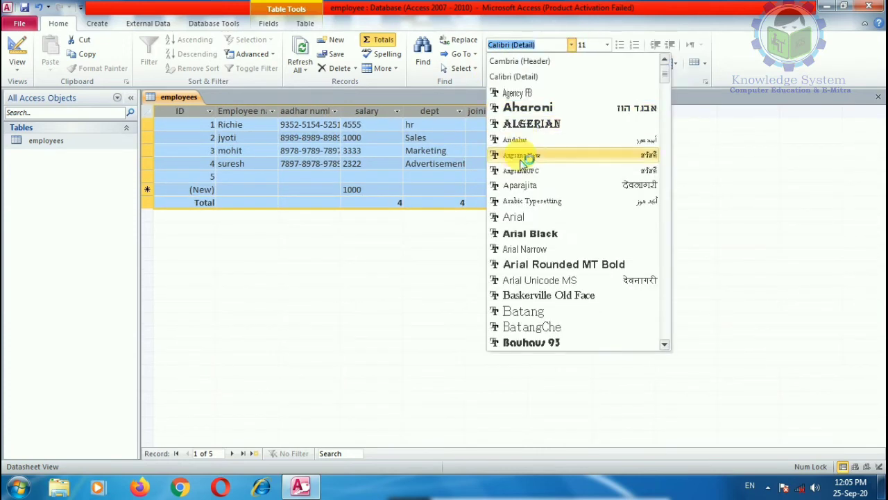
{"action": "left_click", "coordinate": [534, 123]}
{"action": "left_click", "coordinate": [570, 44]}
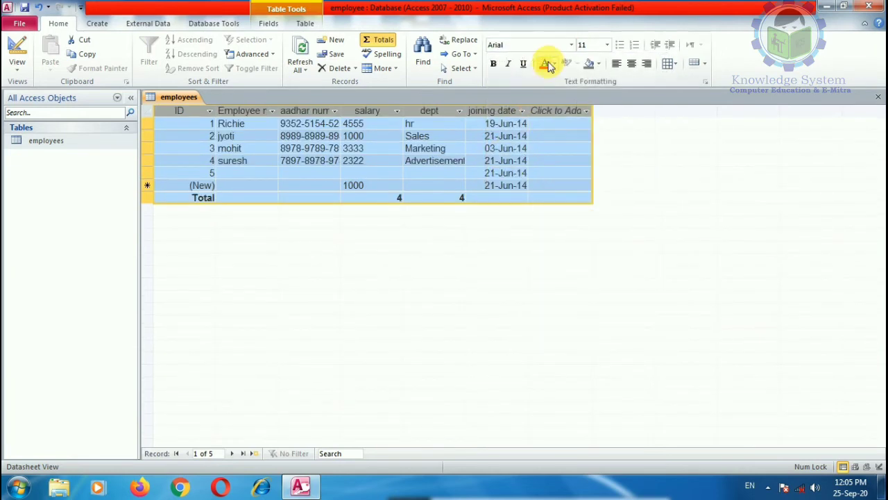
{"action": "left_click", "coordinate": [547, 64]}
{"action": "left_click", "coordinate": [554, 63]}
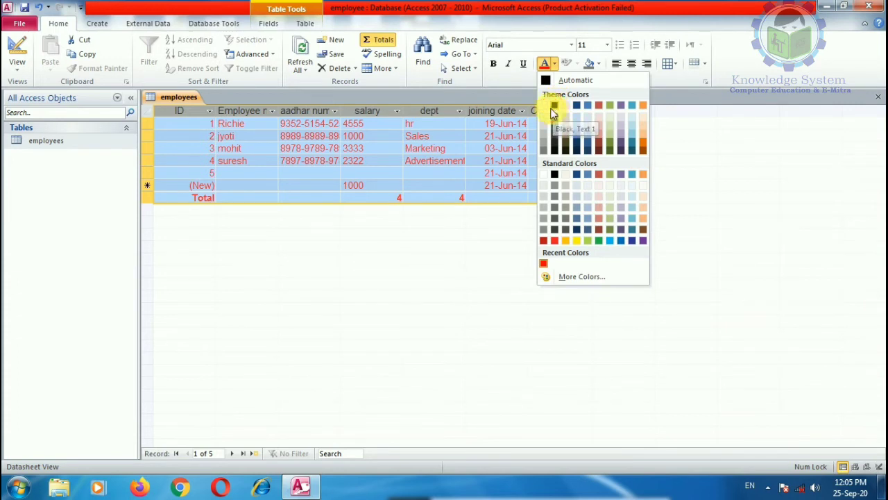
{"action": "left_click", "coordinate": [555, 107]}
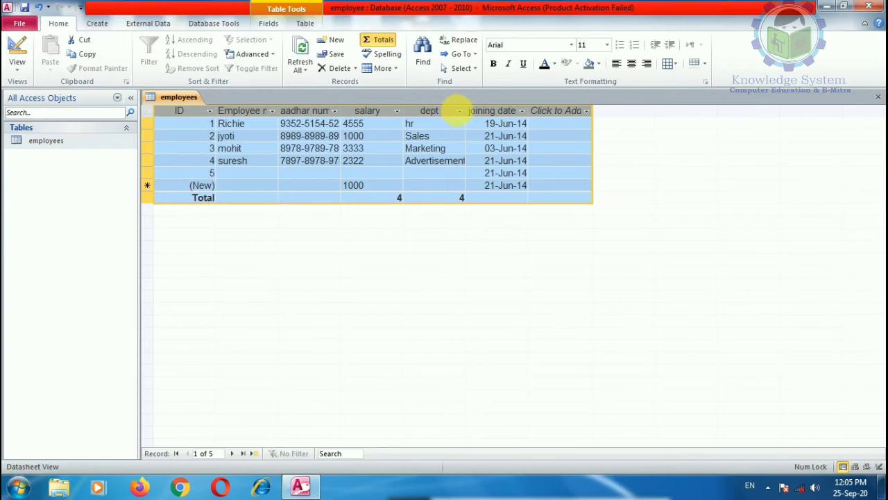
Filter the dept column to Sales only, excluding Advertisements and hr.
{"action": "left_click", "coordinate": [459, 110]}
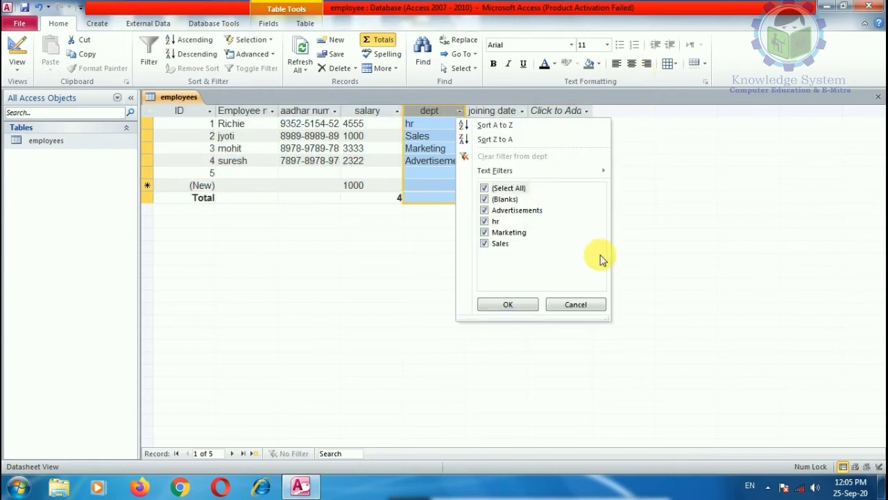
{"action": "left_click", "coordinate": [484, 211]}
{"action": "left_click", "coordinate": [485, 220]}
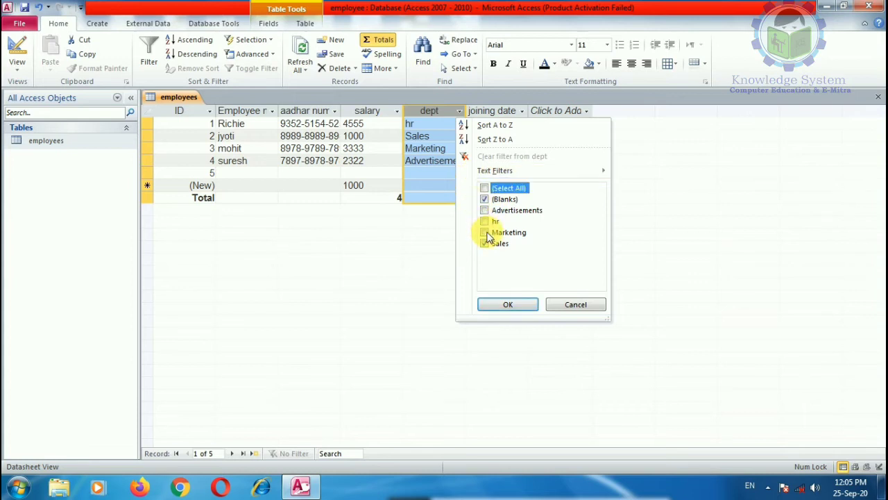
{"action": "left_click", "coordinate": [508, 304]}
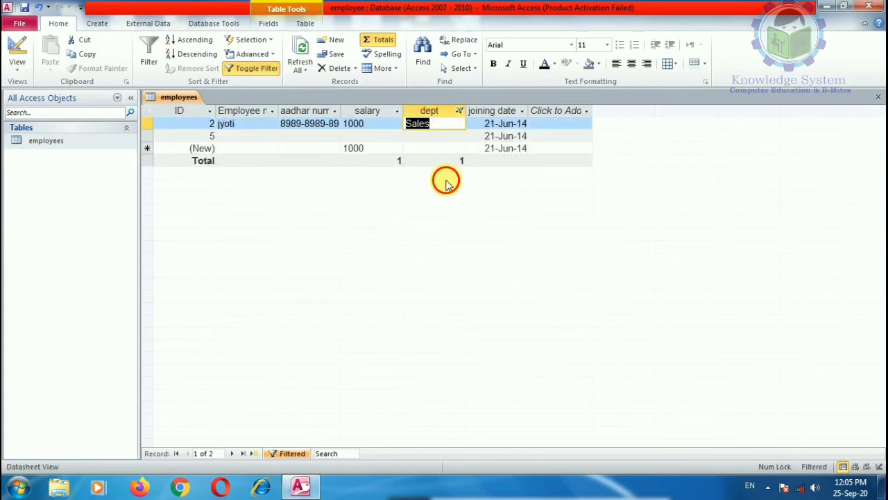
Reselect all dept values to clear the filter and show all five records.
{"action": "left_click", "coordinate": [460, 111]}
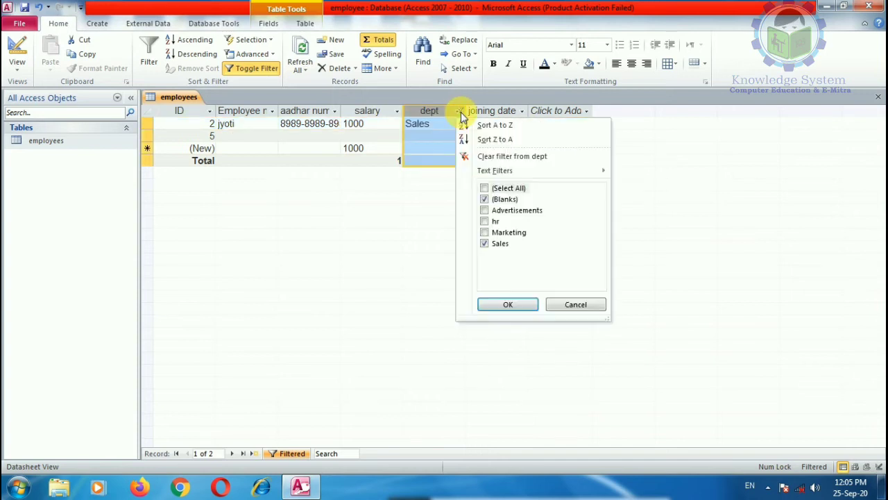
{"action": "left_click", "coordinate": [485, 188]}
{"action": "left_click", "coordinate": [489, 303]}
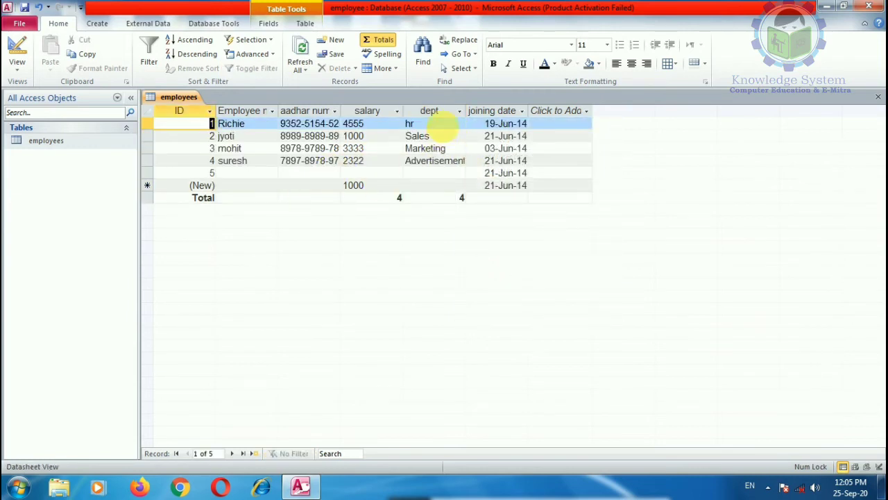
{"action": "left_click", "coordinate": [397, 112]}
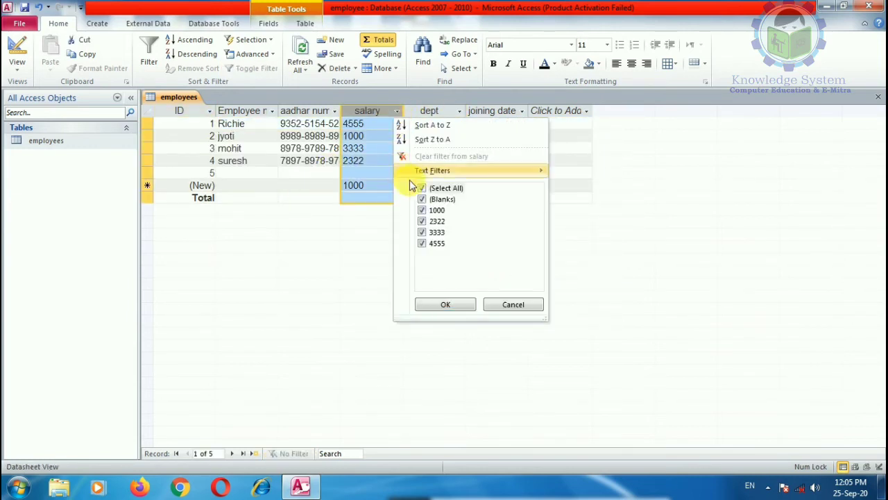
Filter salary to exclude 2322 and 3333, leaving three records.
{"action": "left_click", "coordinate": [423, 221]}
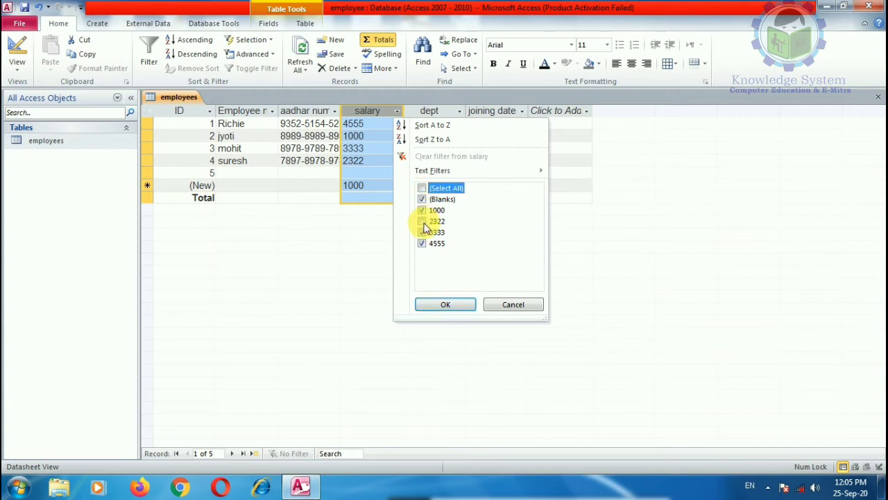
{"action": "left_click", "coordinate": [422, 232]}
{"action": "left_click", "coordinate": [446, 304]}
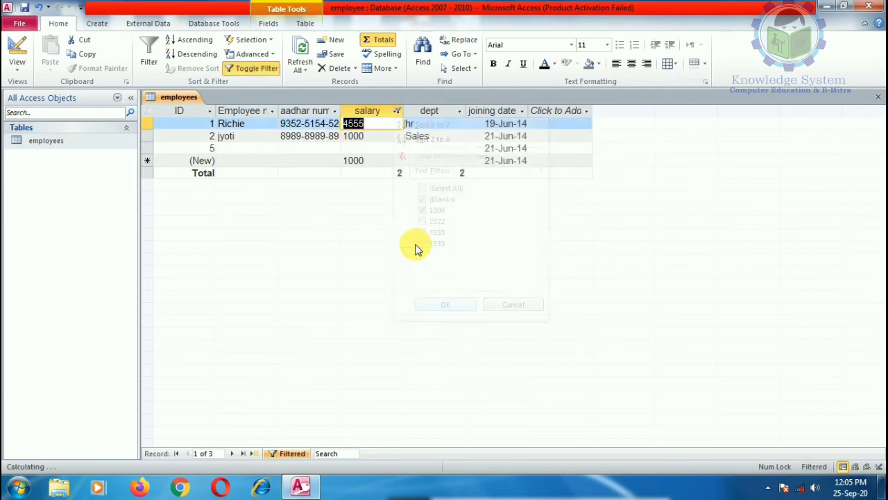
Reselect all salary values to clear the filter, then bring up salary's Text Filters conditions.
{"action": "left_click", "coordinate": [397, 111]}
{"action": "left_click", "coordinate": [422, 188]}
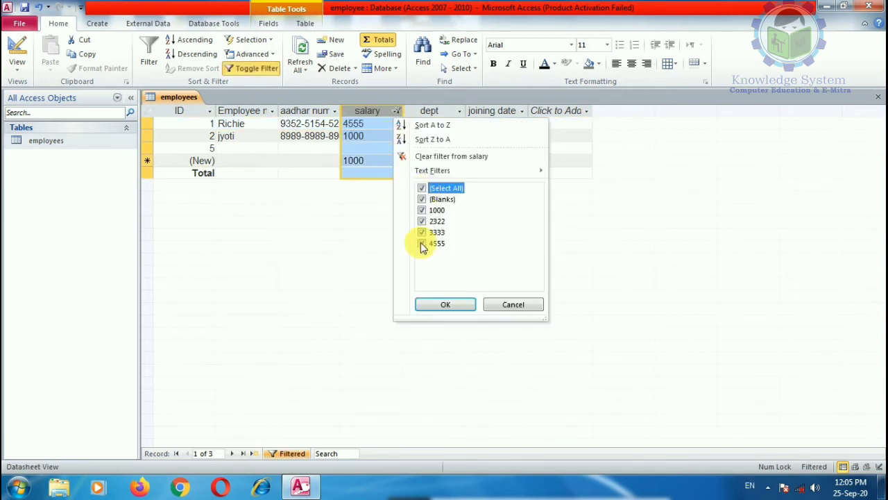
{"action": "left_click", "coordinate": [445, 306]}
{"action": "left_click", "coordinate": [397, 111]}
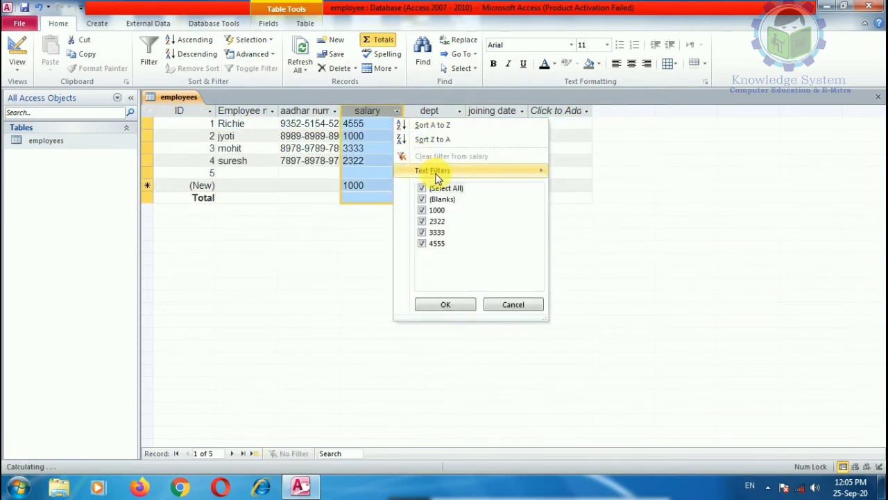
{"action": "mouse_move", "coordinate": [511, 174]}
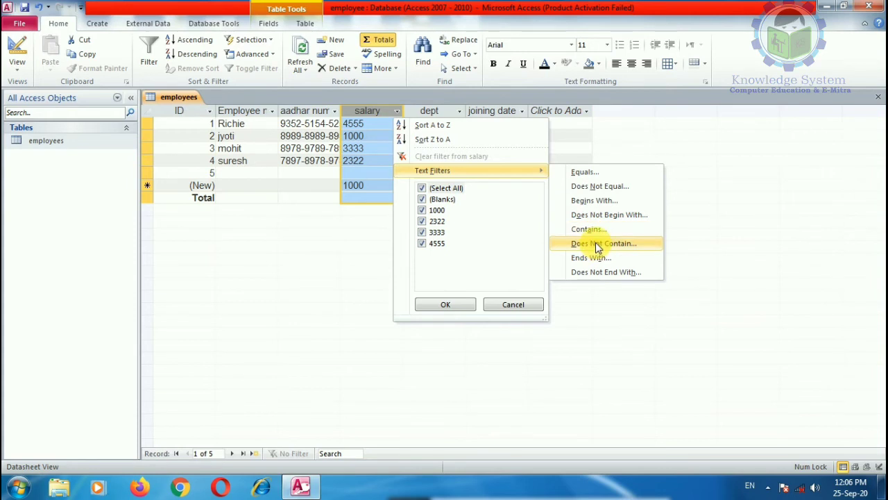
Filter salary to equals 1000, then delete the new row's default salary.
{"action": "left_click", "coordinate": [581, 173]}
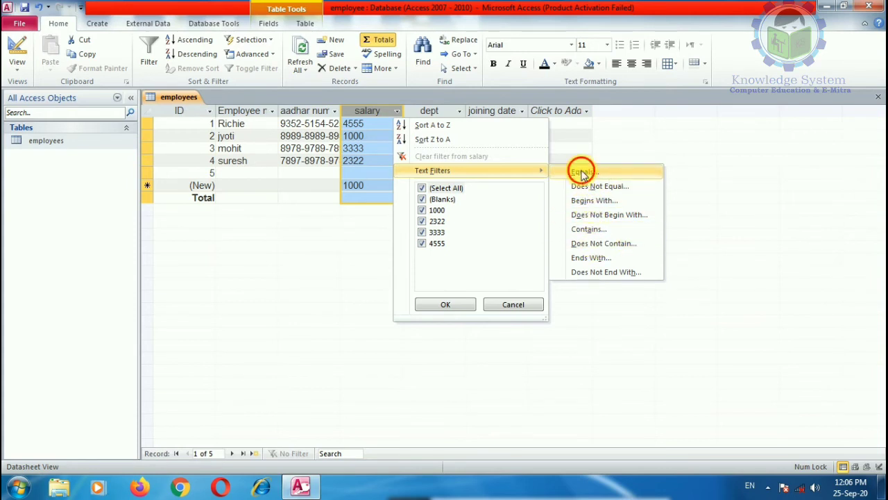
{"action": "type", "text": "1000"}
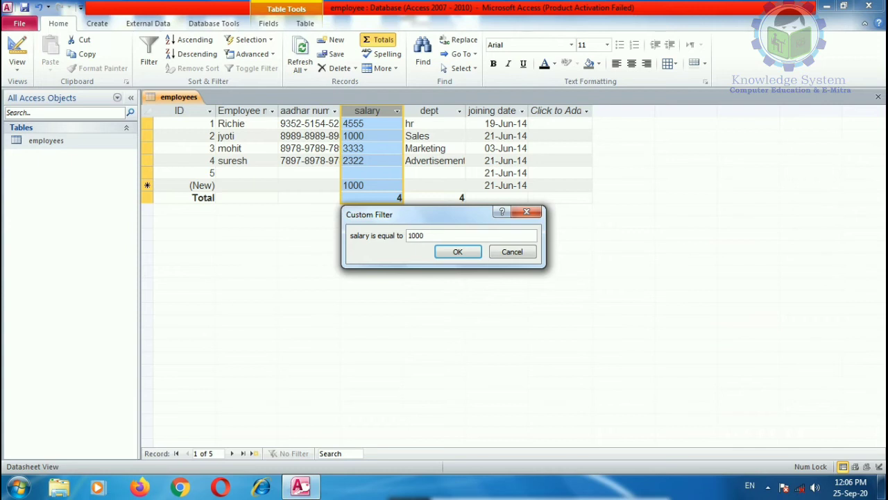
{"action": "left_click", "coordinate": [457, 251]}
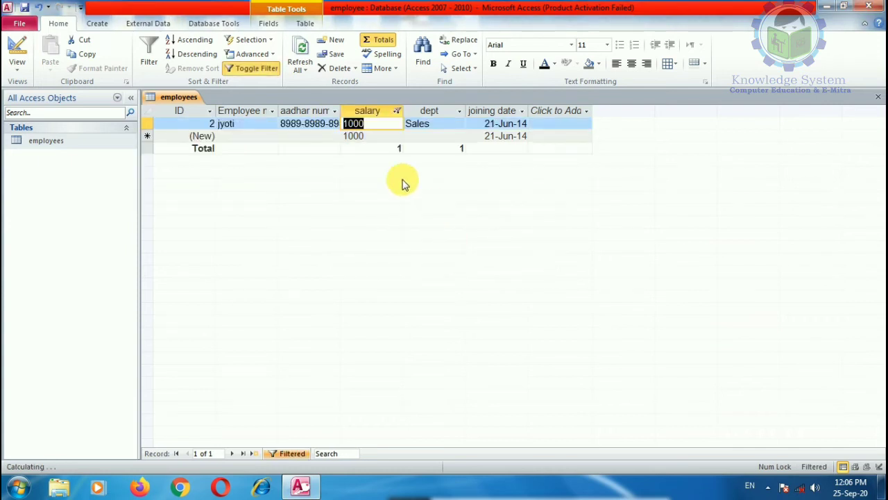
{"action": "left_click", "coordinate": [341, 136]}
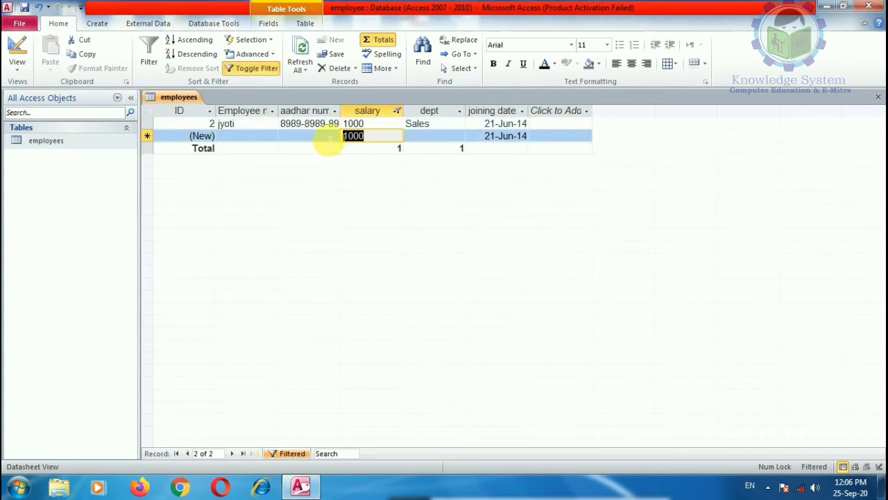
{"action": "key", "text": "Delete"}
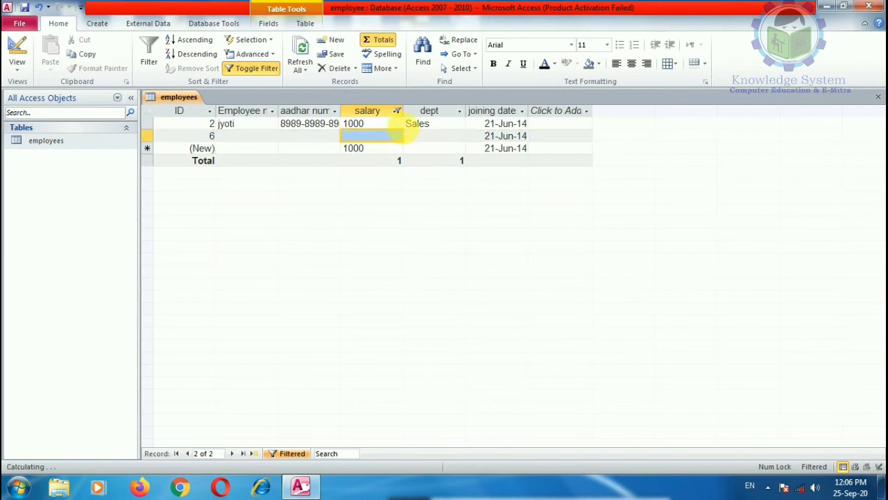
Reselect all salary values to remove the filter, showing all six records.
{"action": "left_click", "coordinate": [397, 112]}
{"action": "left_click", "coordinate": [433, 187]}
{"action": "left_click", "coordinate": [444, 303]}
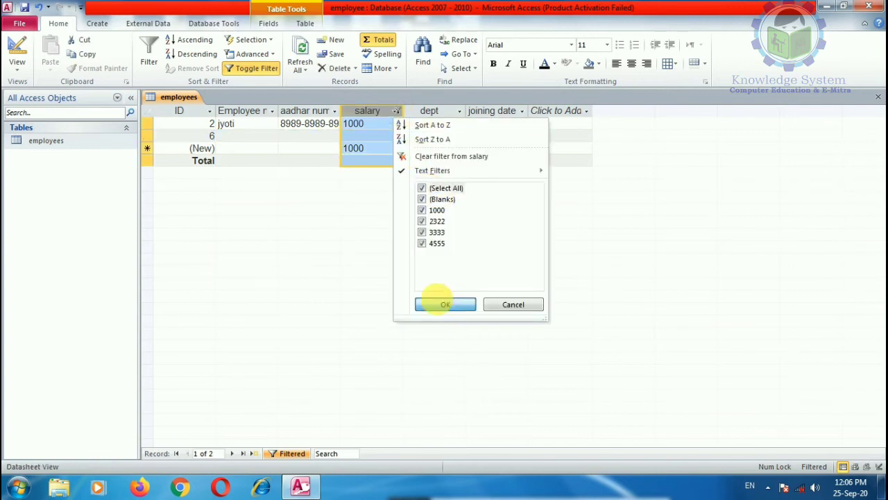
{"action": "left_click", "coordinate": [397, 113]}
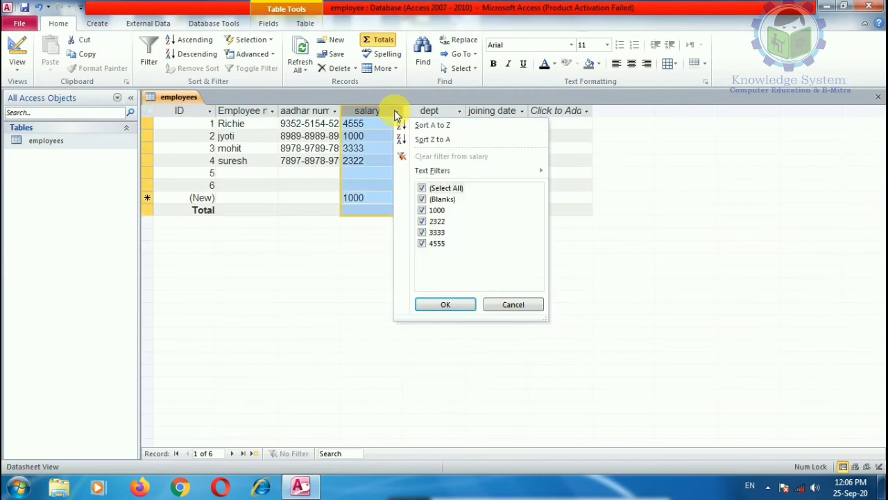
Cancel the salary filter list, select the first record, and open the aadhar number filter list.
{"action": "mouse_move", "coordinate": [448, 171]}
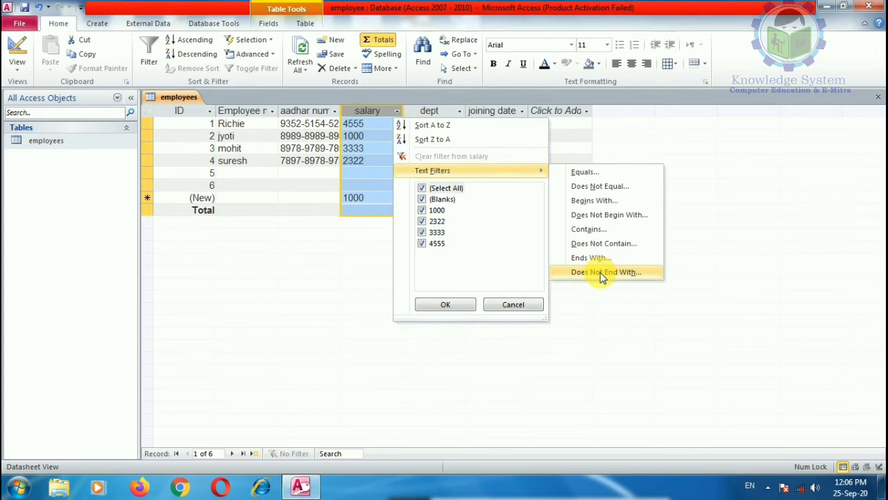
{"action": "left_click", "coordinate": [512, 307]}
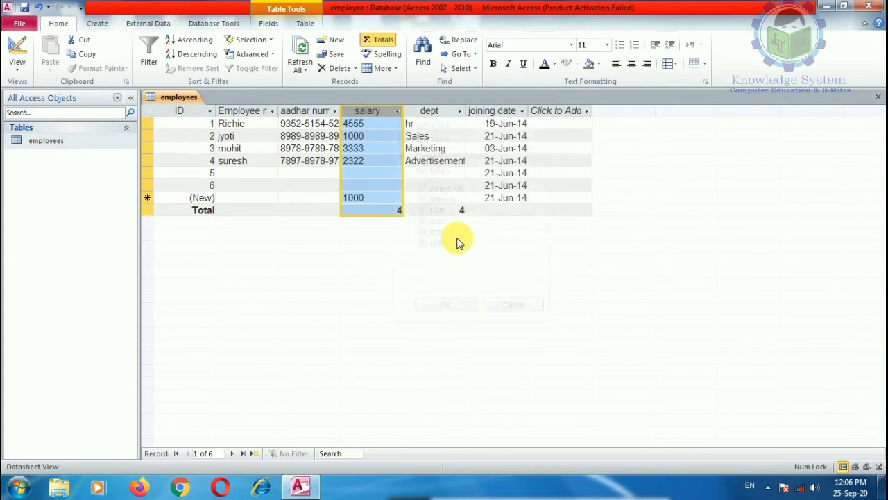
{"action": "left_click", "coordinate": [321, 125]}
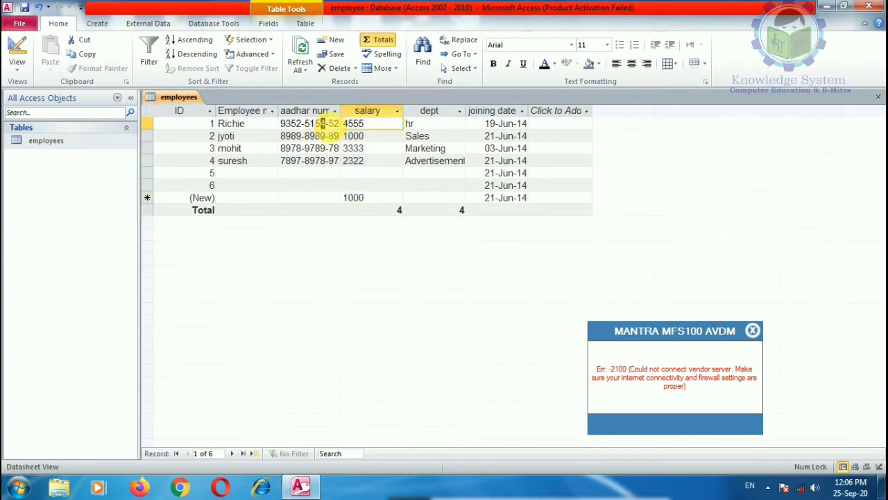
{"action": "left_click", "coordinate": [335, 111]}
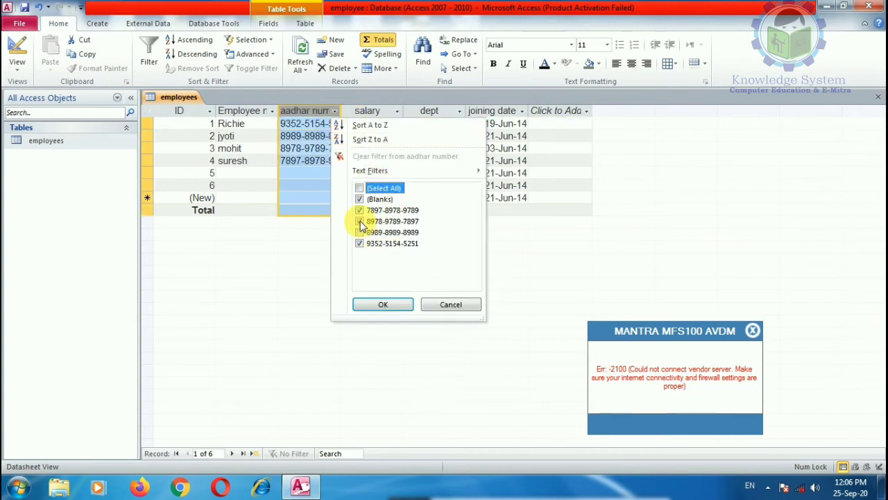